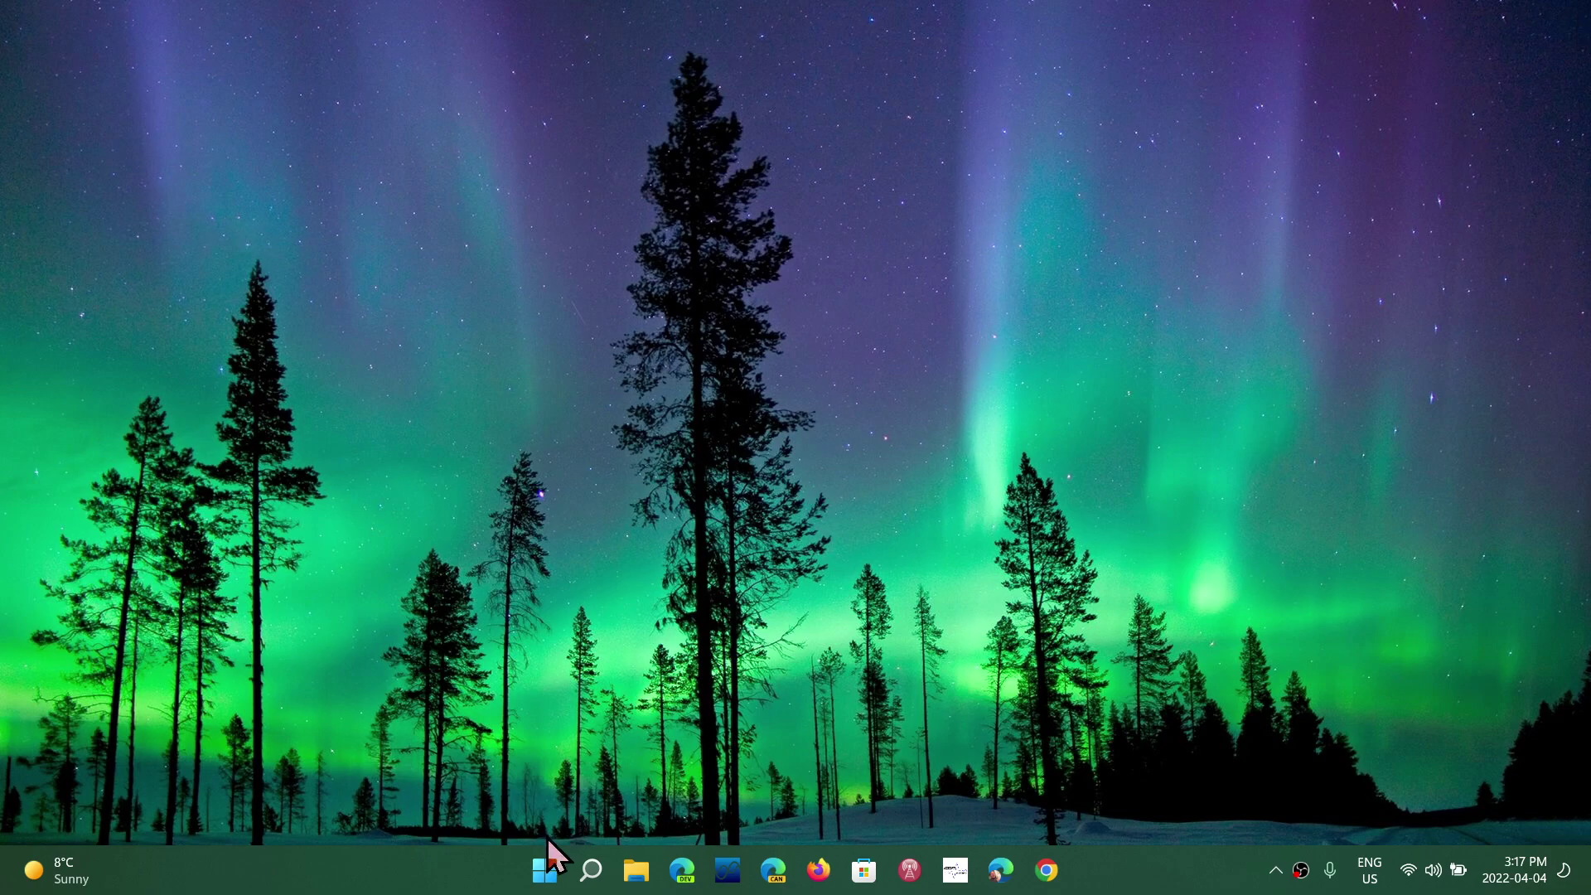
Search for 'control' and open Control Panel.
click(591, 872)
text(control)
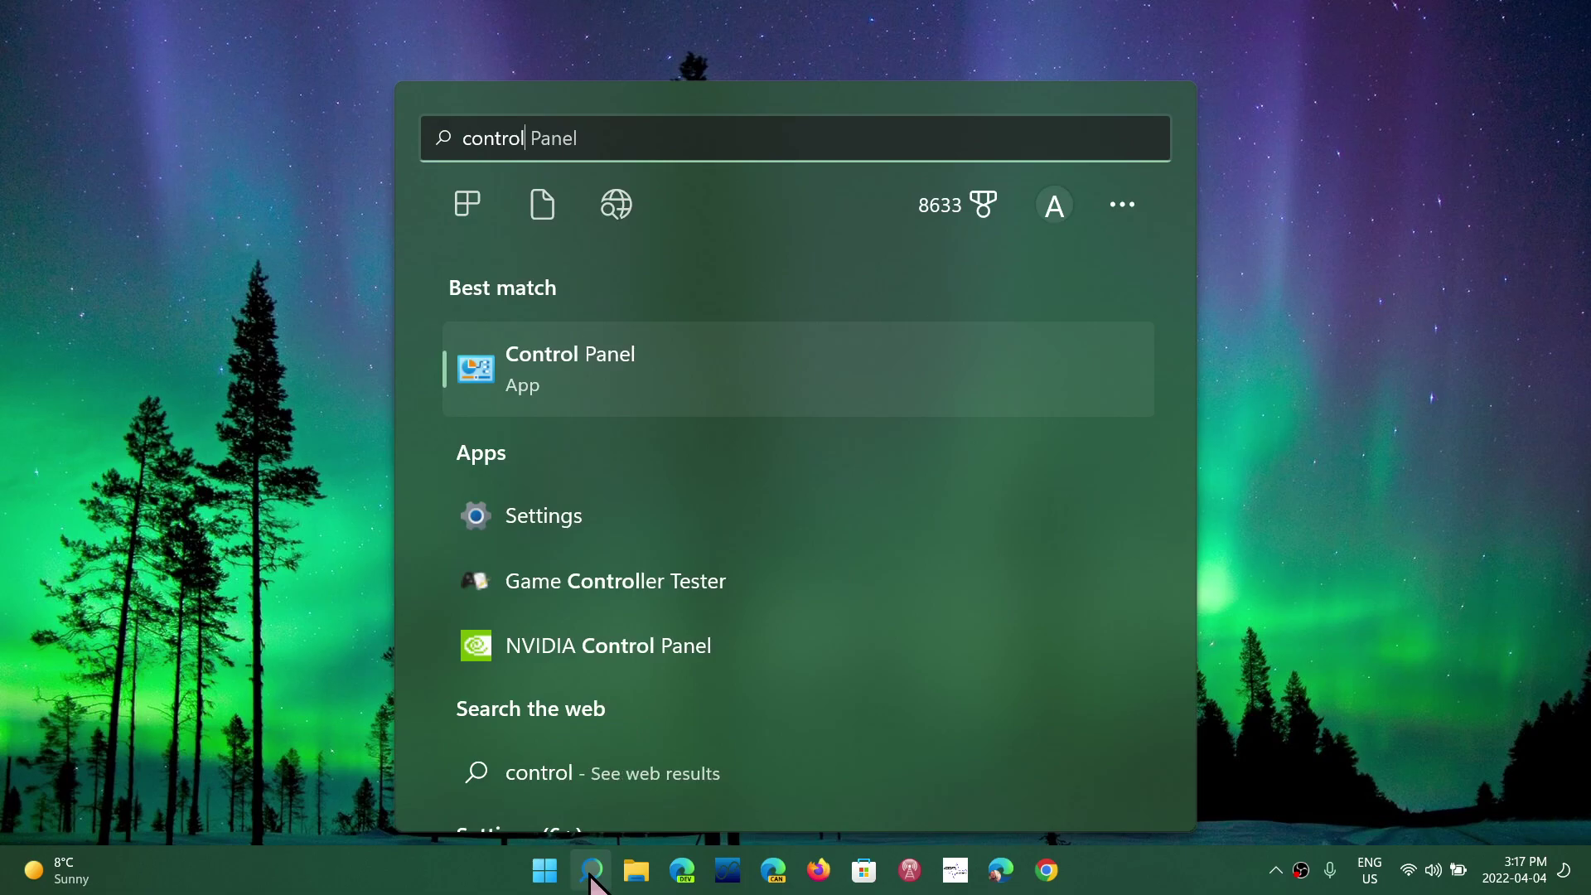
click(834, 357)
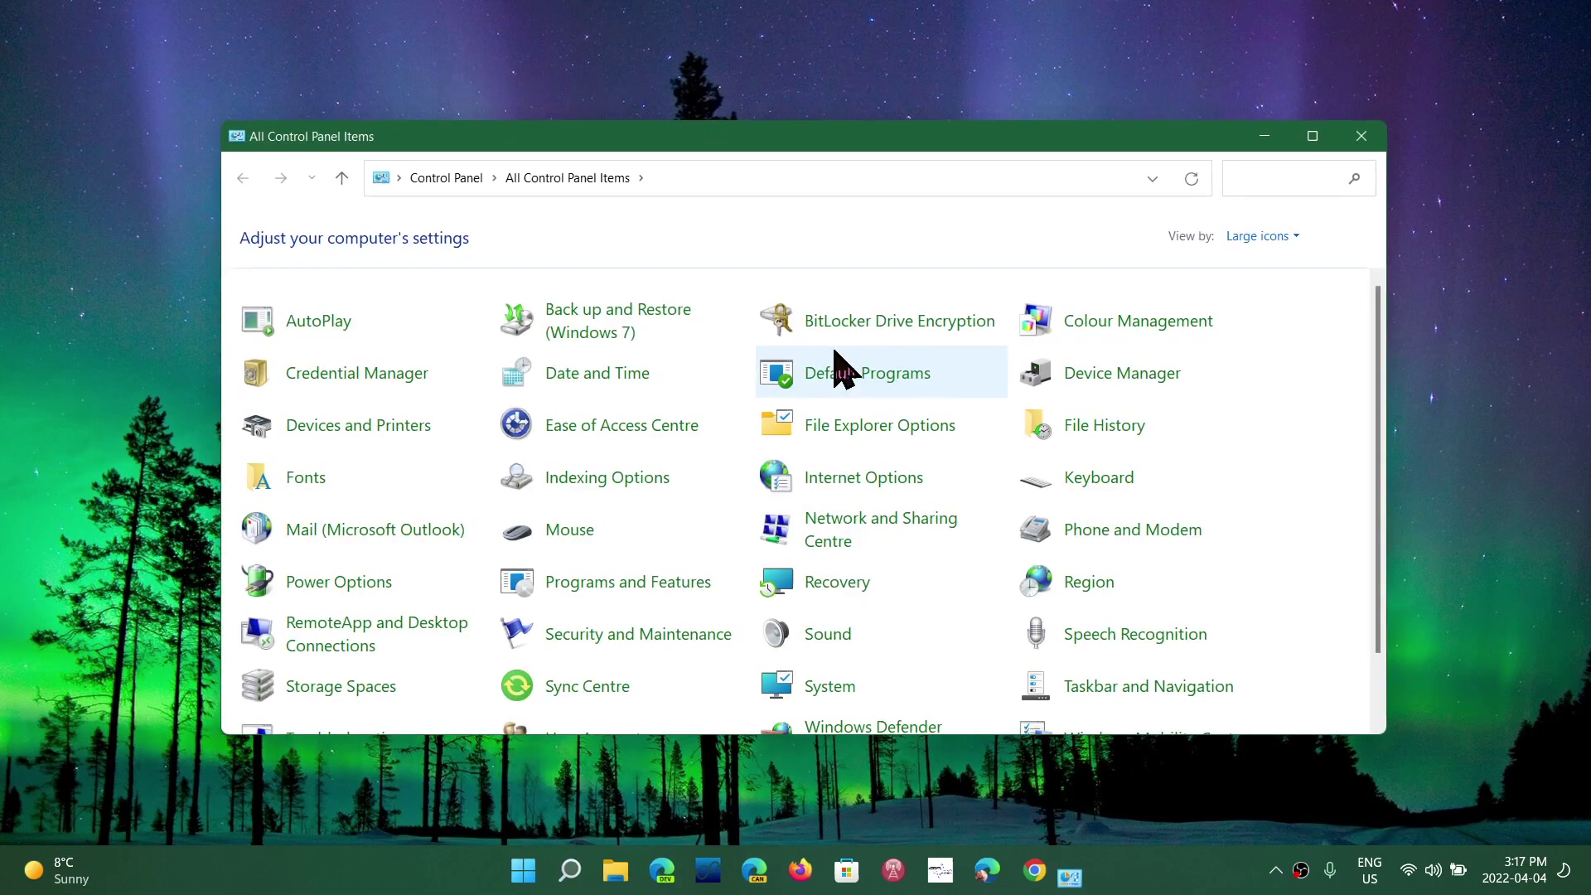
Review the Sound dialog's Playback, Recording and Sounds tabs, then close it.
scroll(953, 564, down, 1)
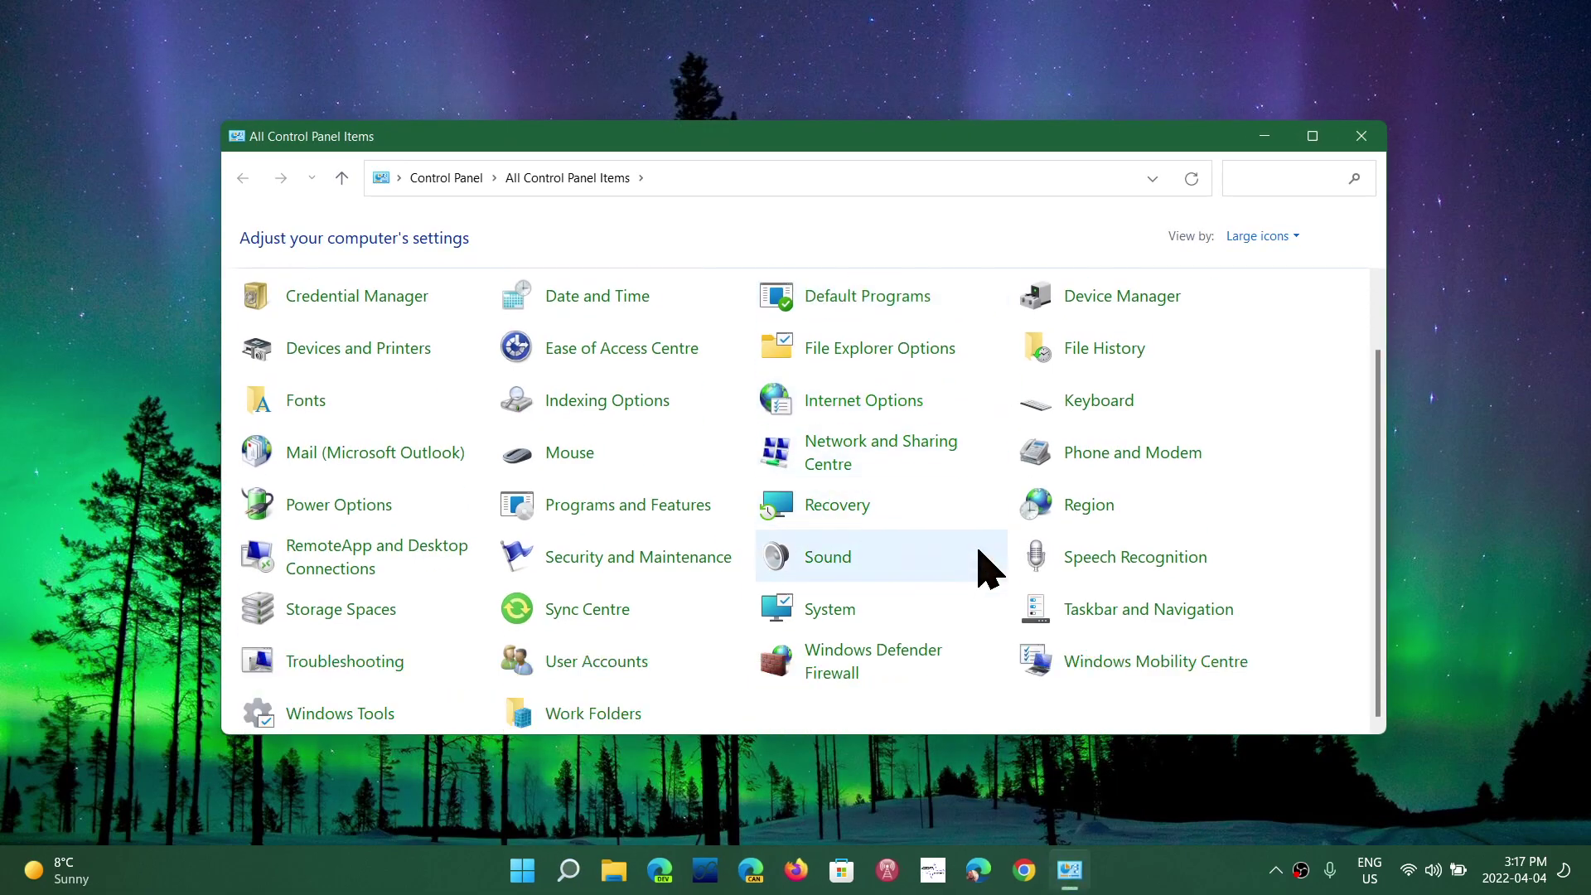
click(844, 555)
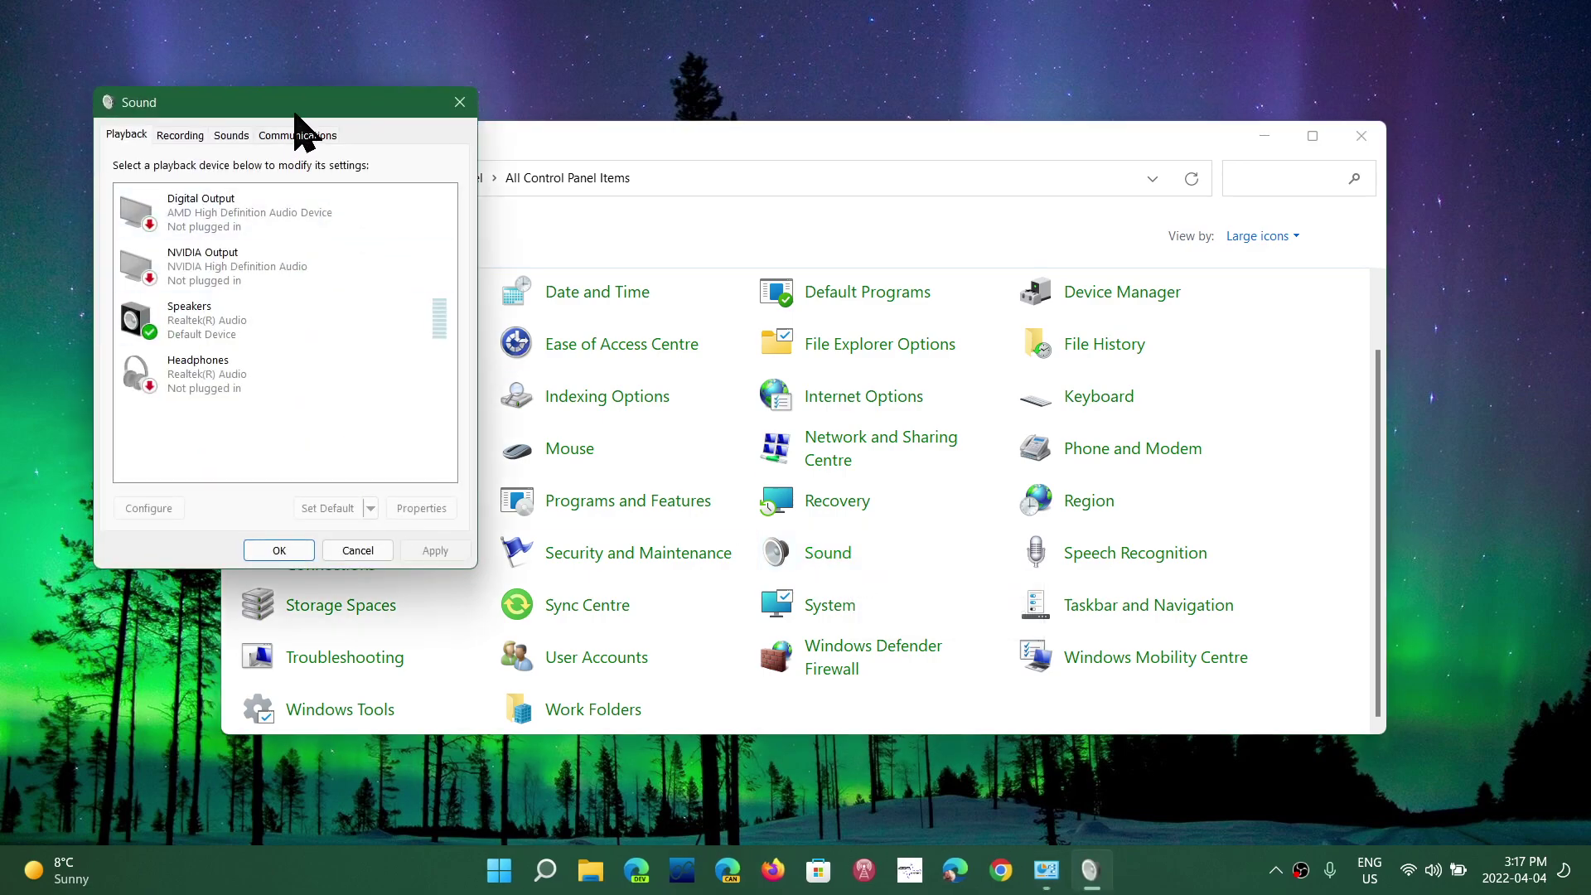
drag(298, 112, 833, 190)
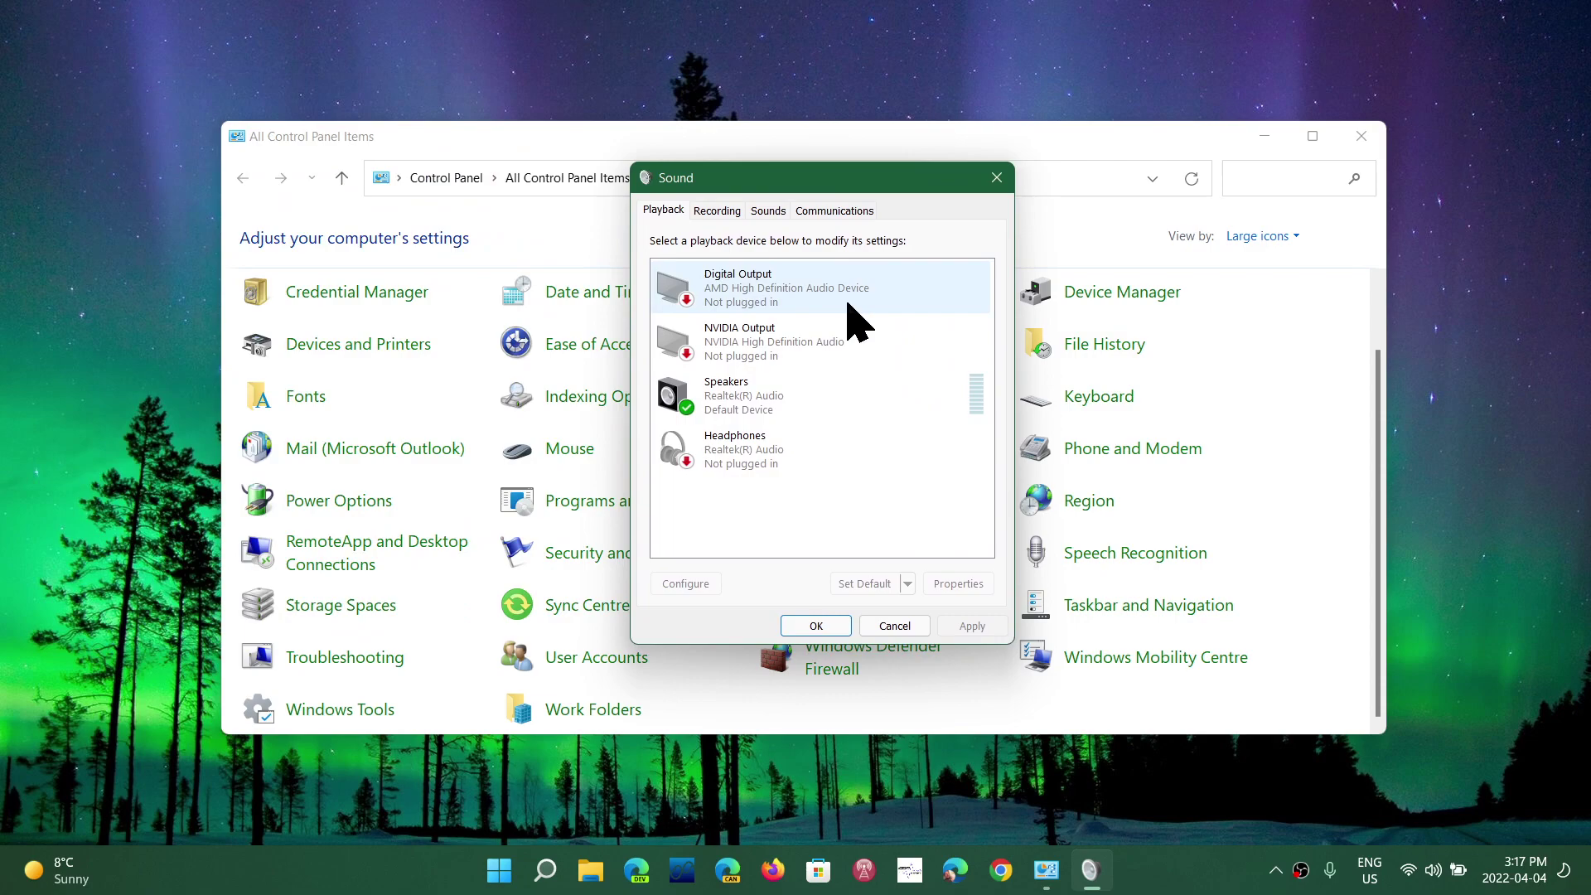
click(717, 213)
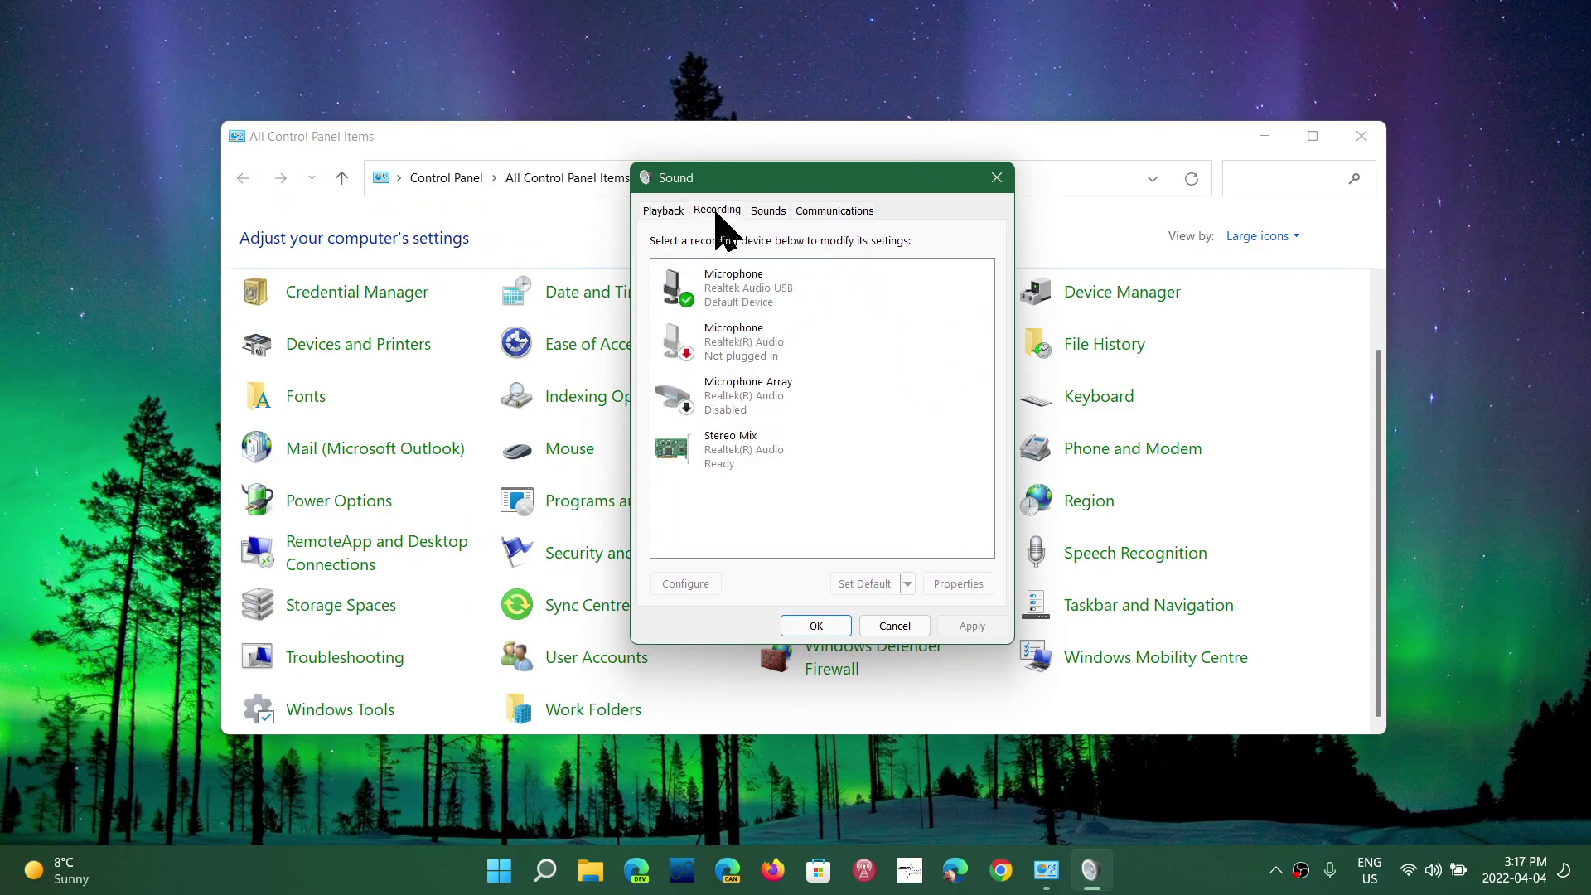
click(768, 212)
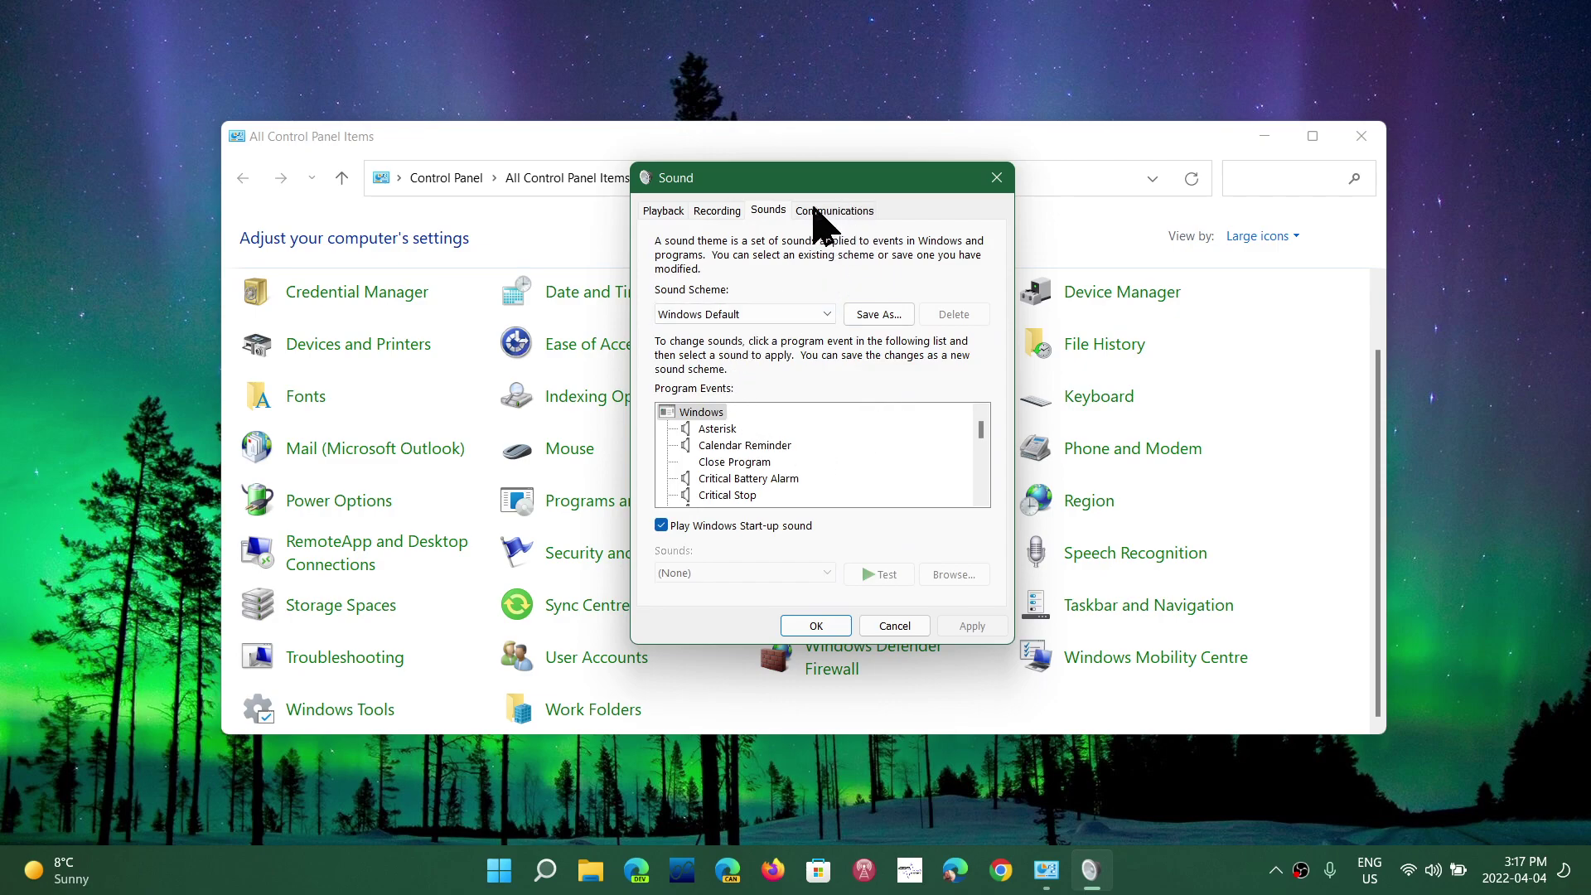
click(722, 214)
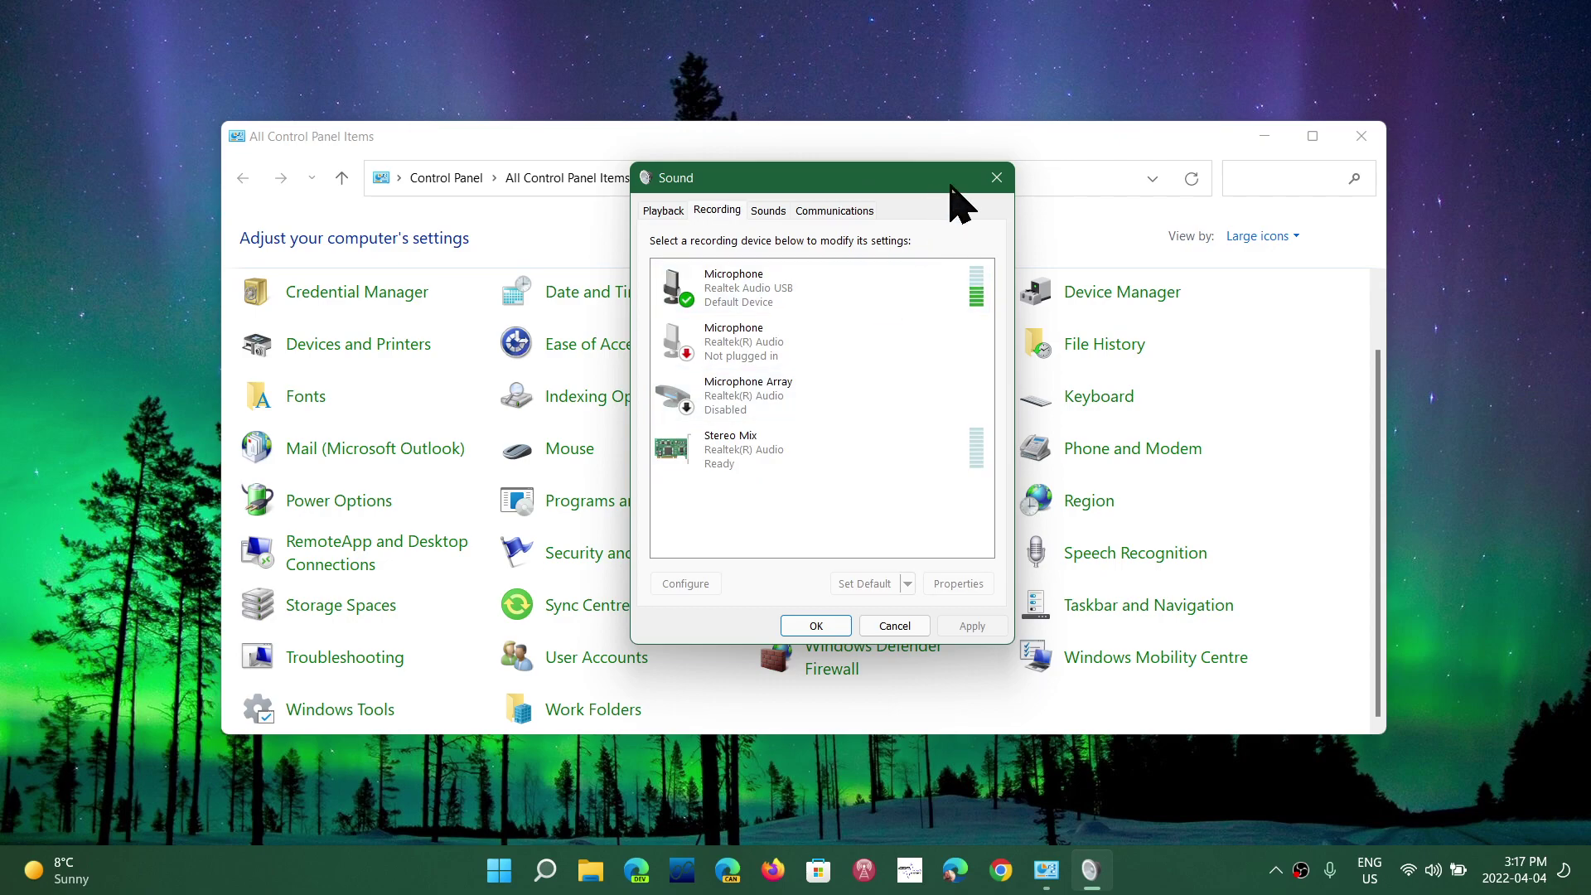
click(996, 179)
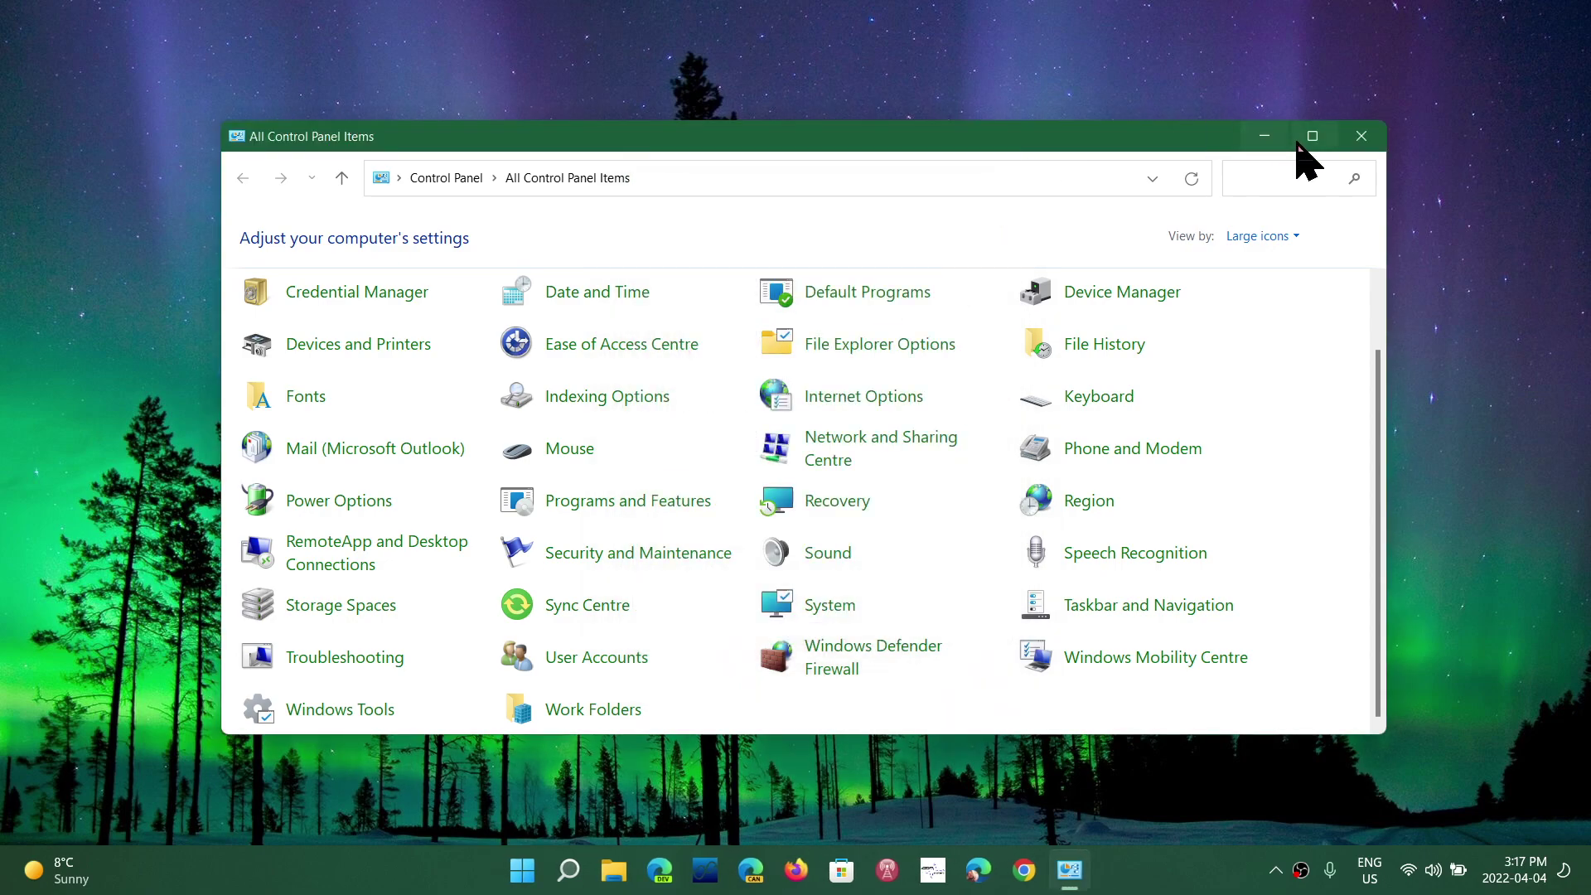
Close Control Panel and open Settings at System > Sound, showing Speakers and Microphone.
click(1362, 136)
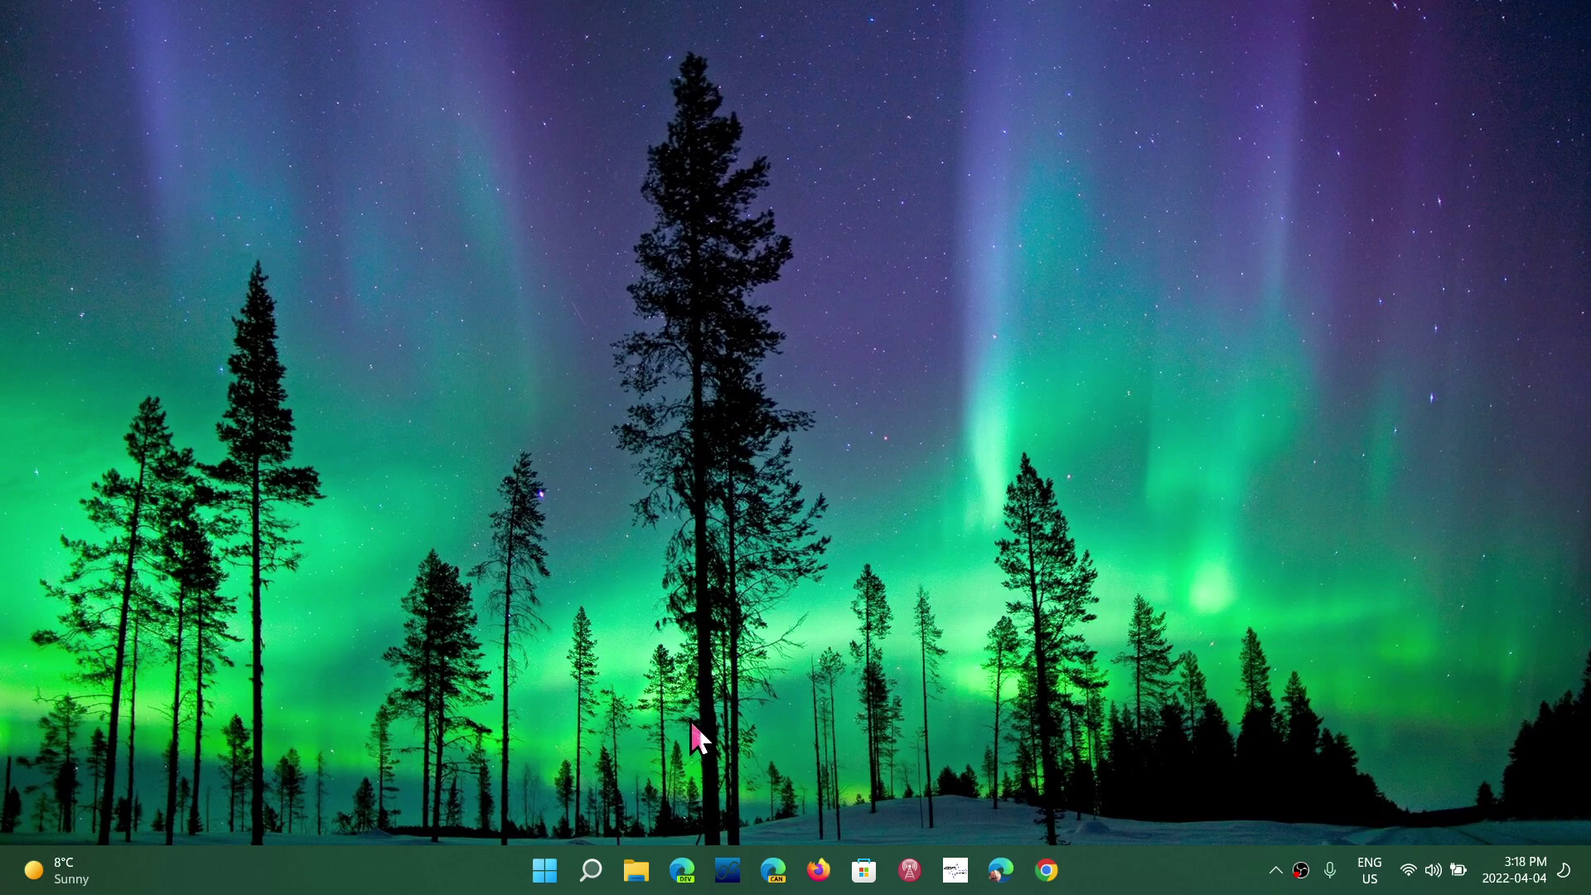
click(545, 871)
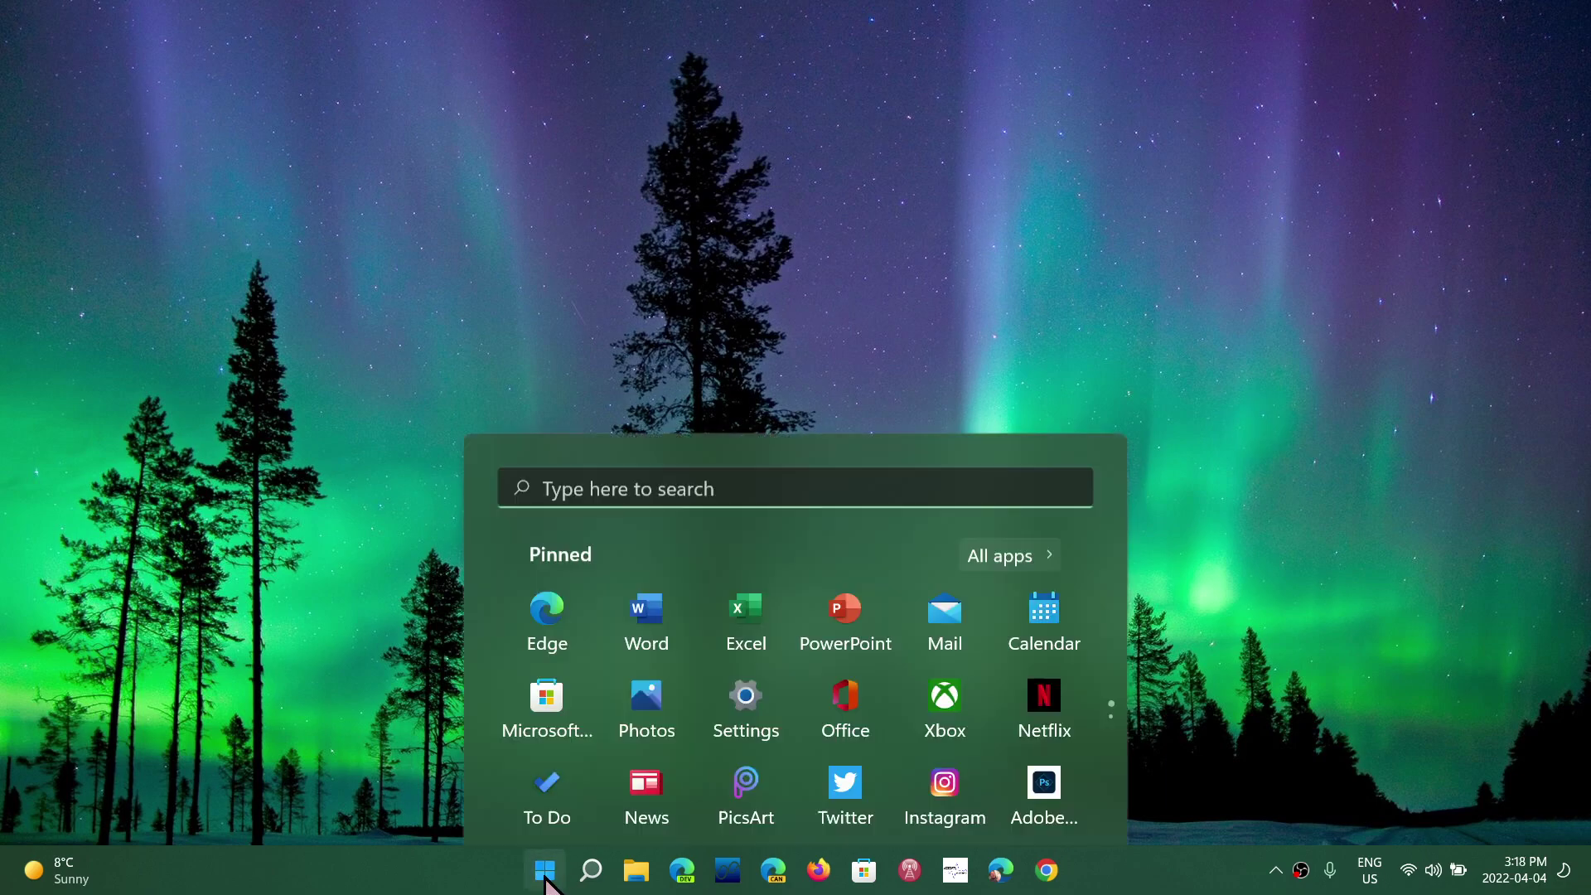
click(753, 343)
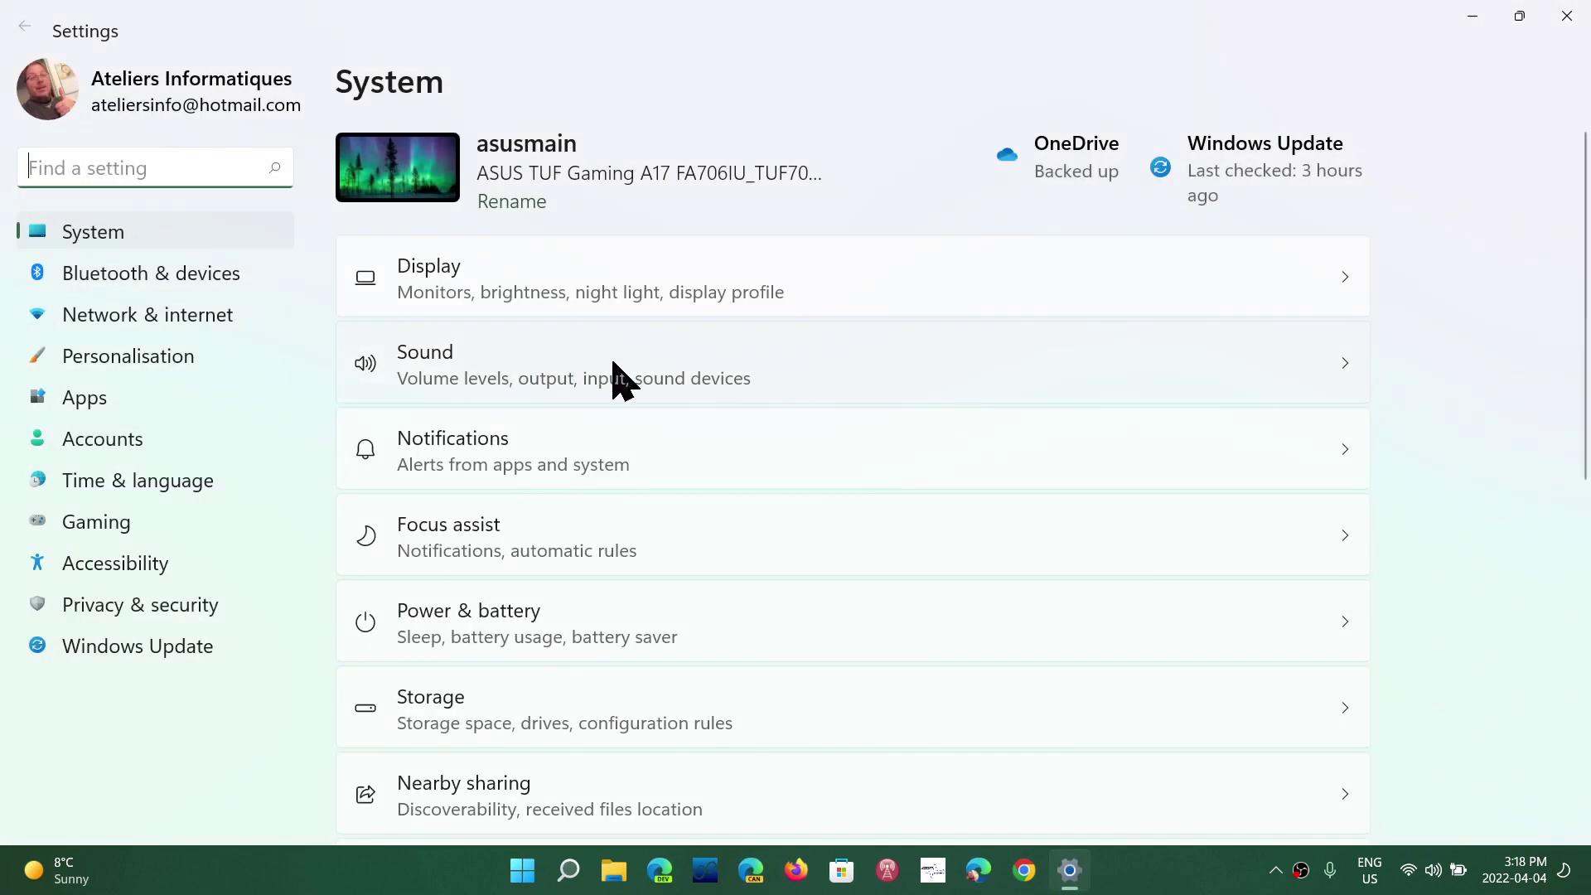
click(622, 381)
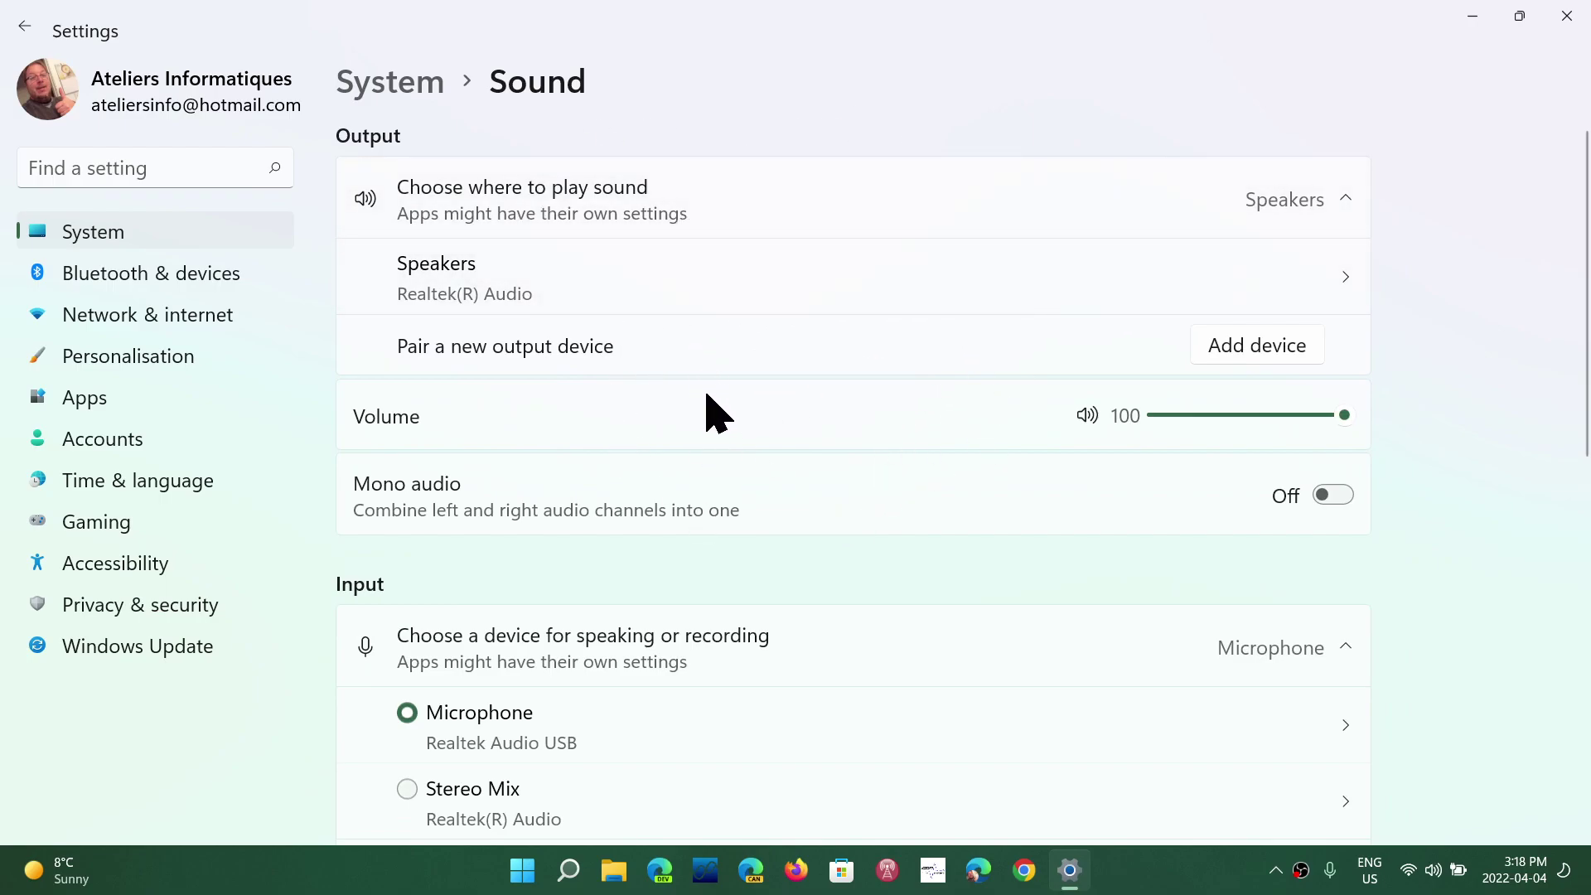
click(942, 292)
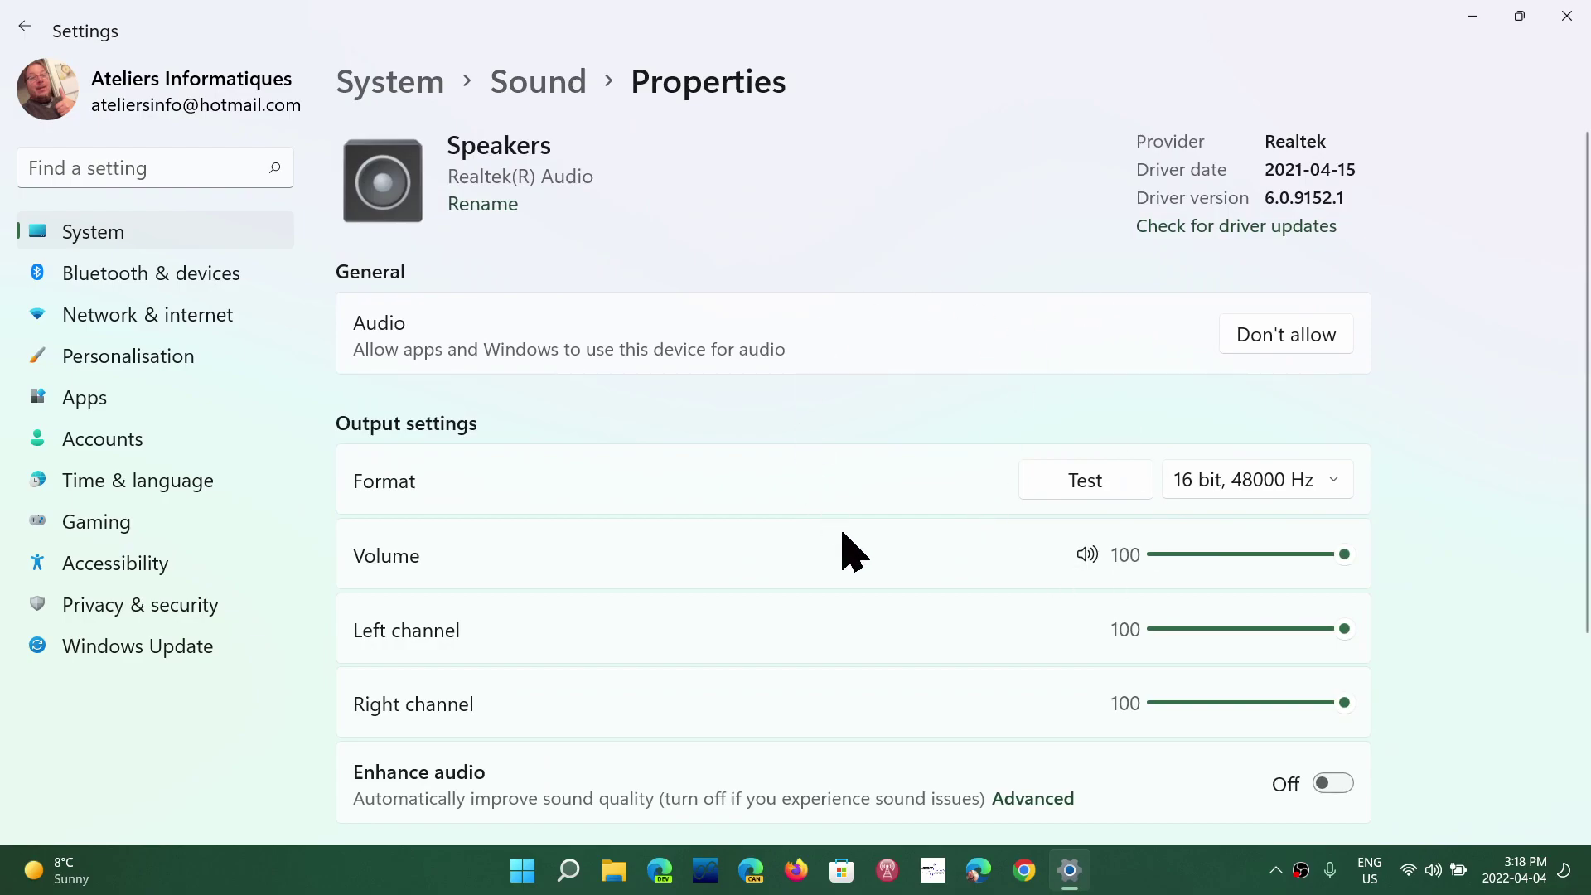
scroll(845, 551, down, 4)
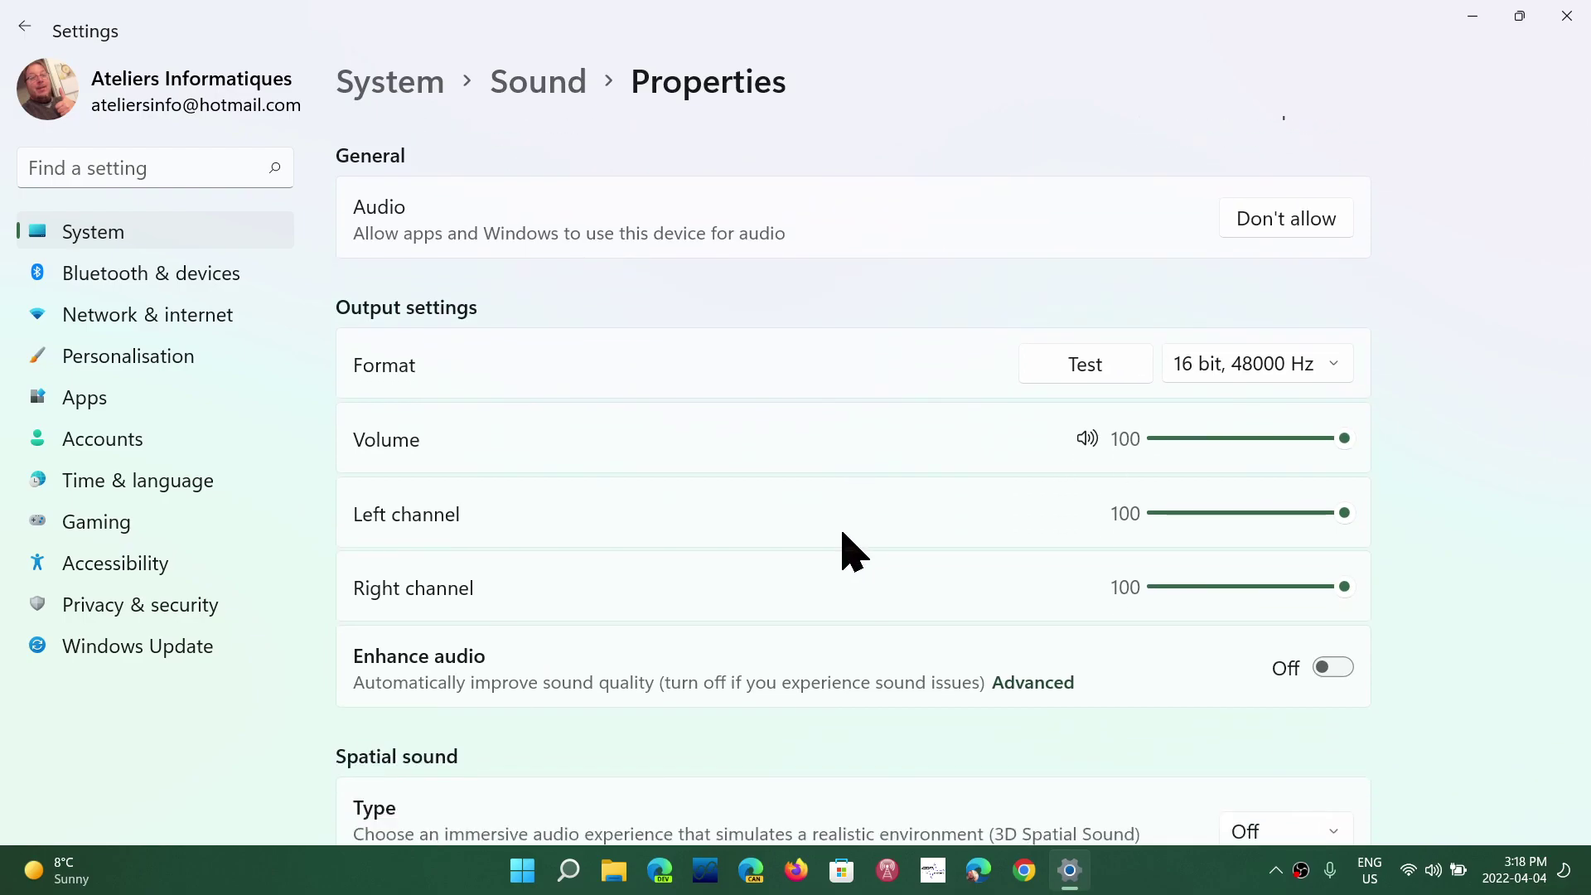
scroll(853, 604, up, 1)
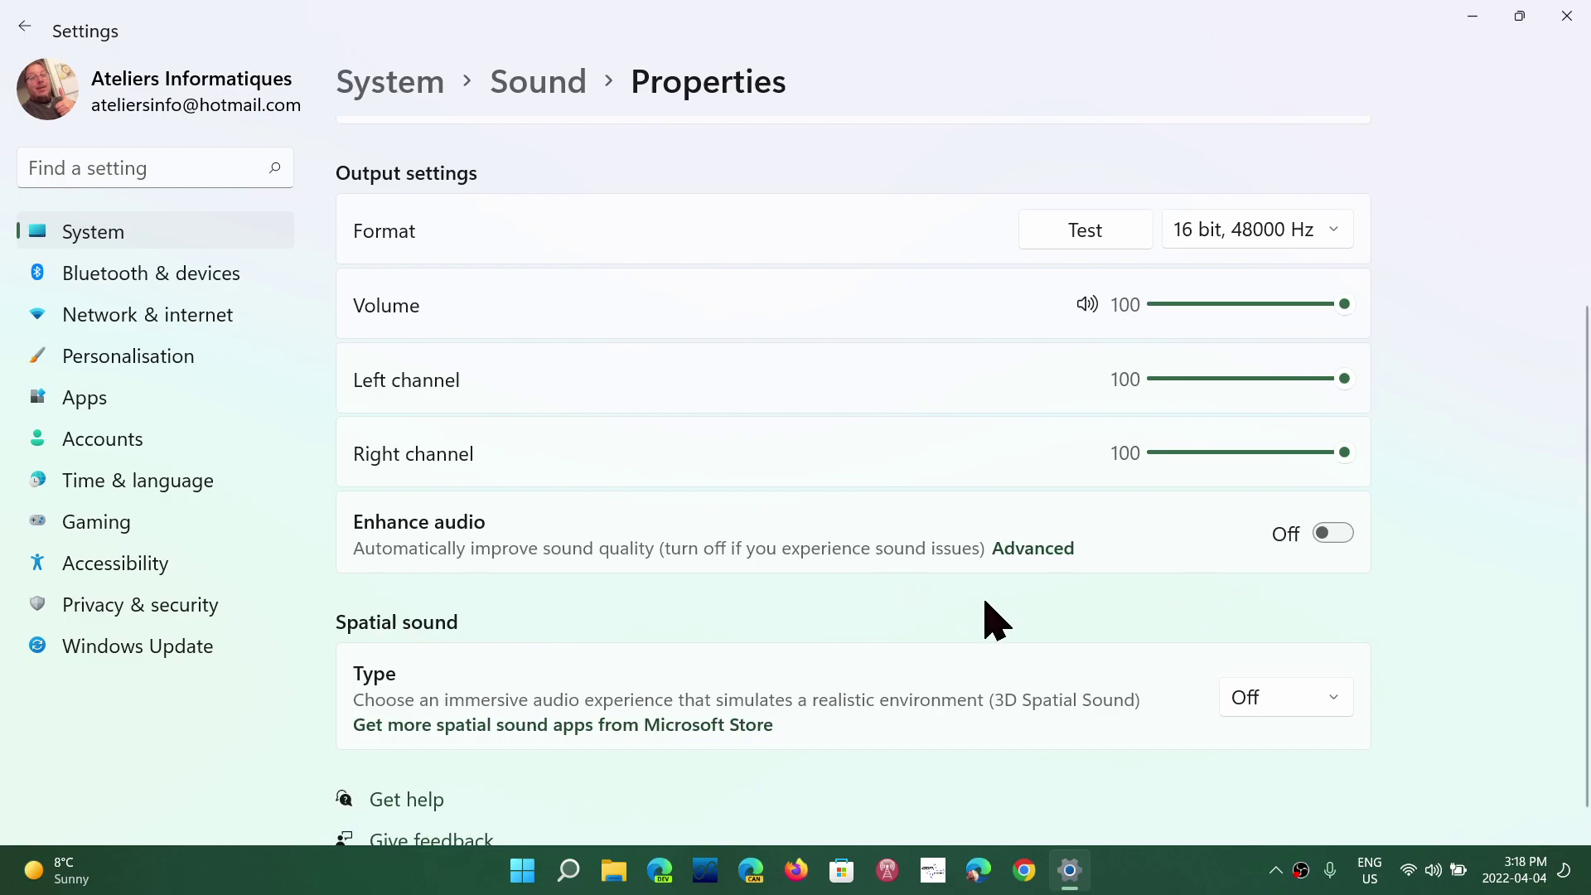
scroll(995, 622, down, 1)
scroll(994, 621, up, 5)
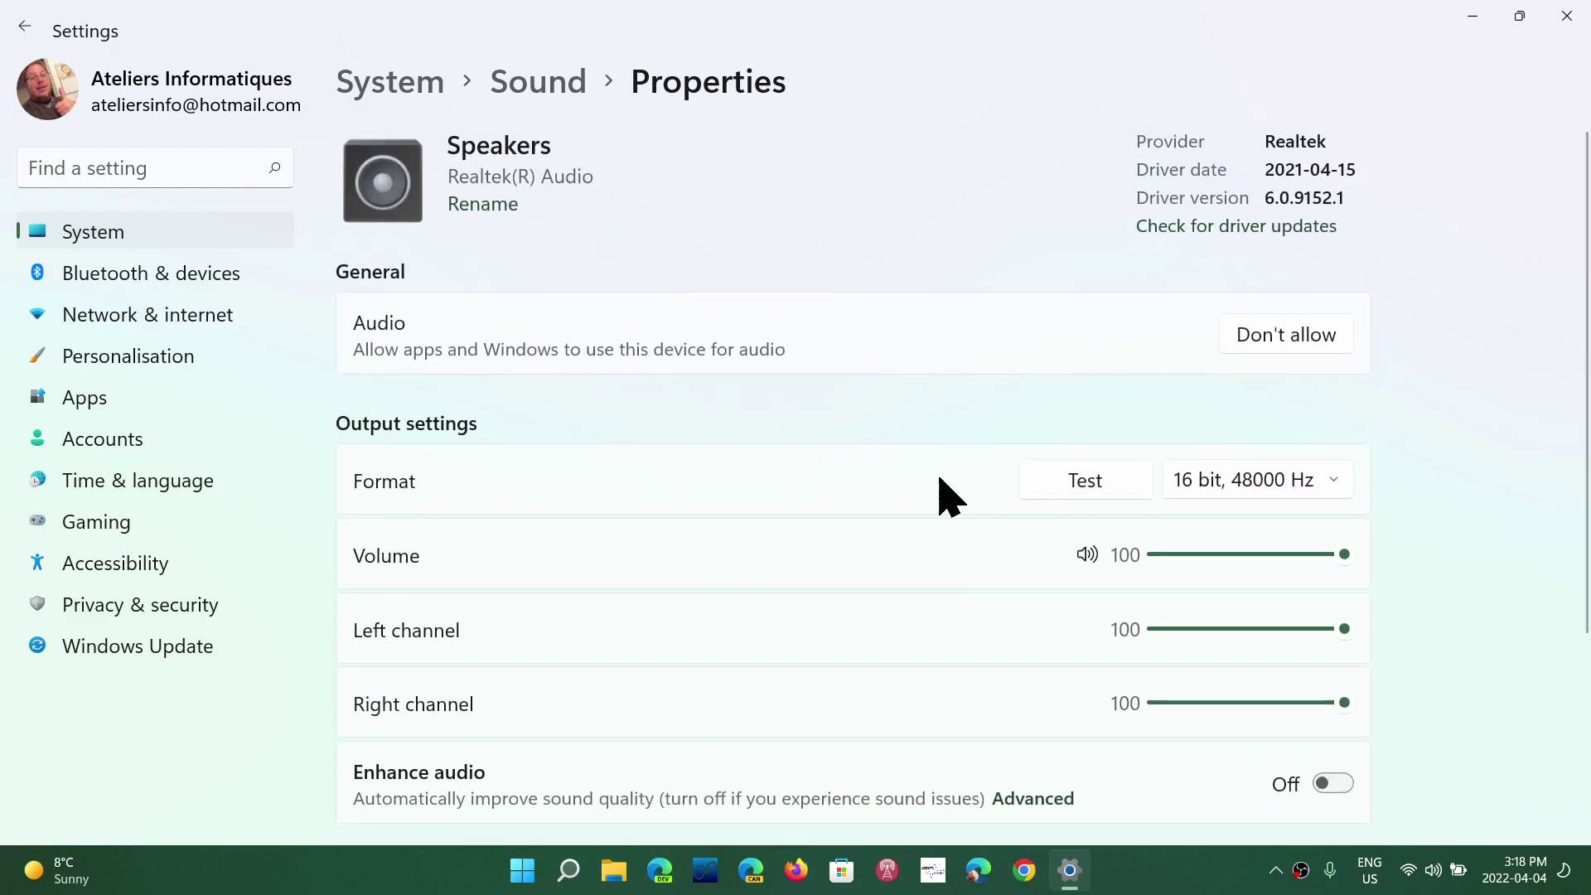
click(551, 96)
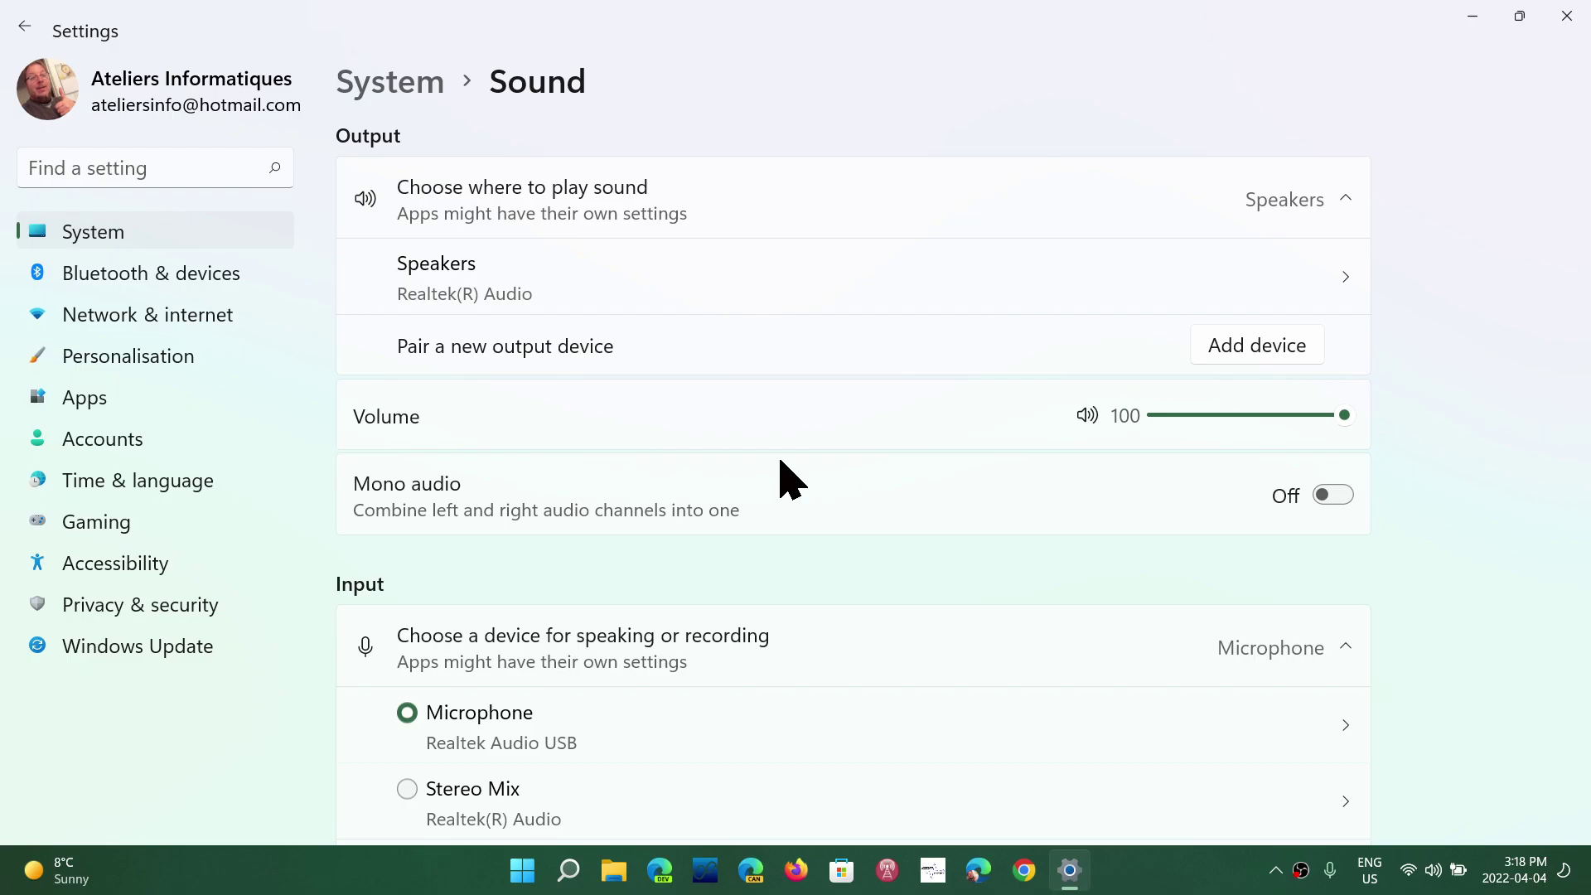
scroll(791, 479, down, 3)
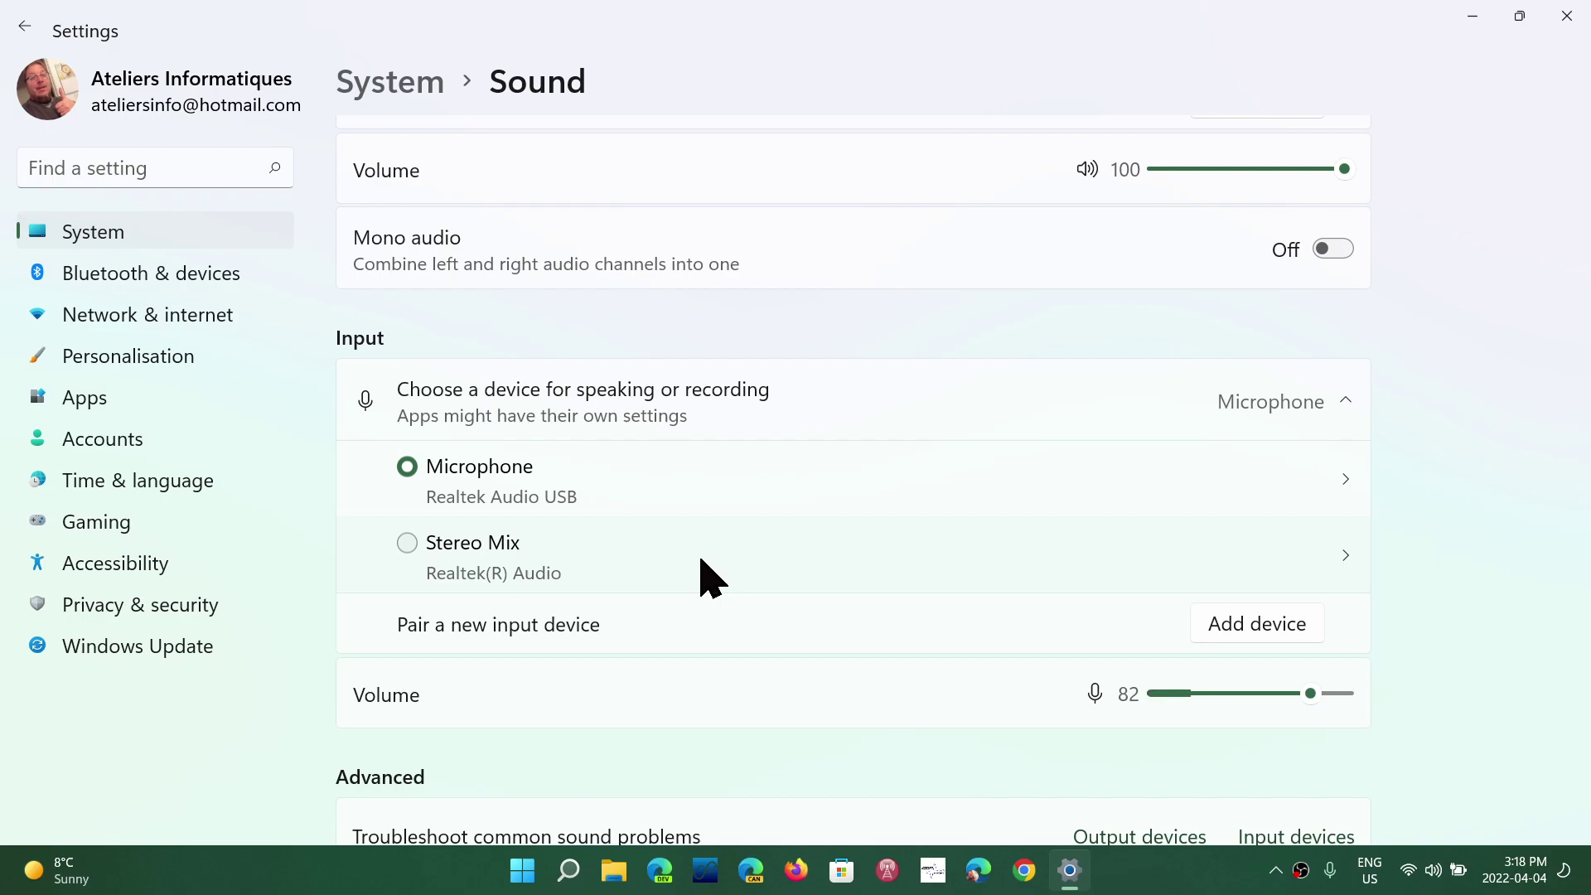
scroll(704, 578, down, 2)
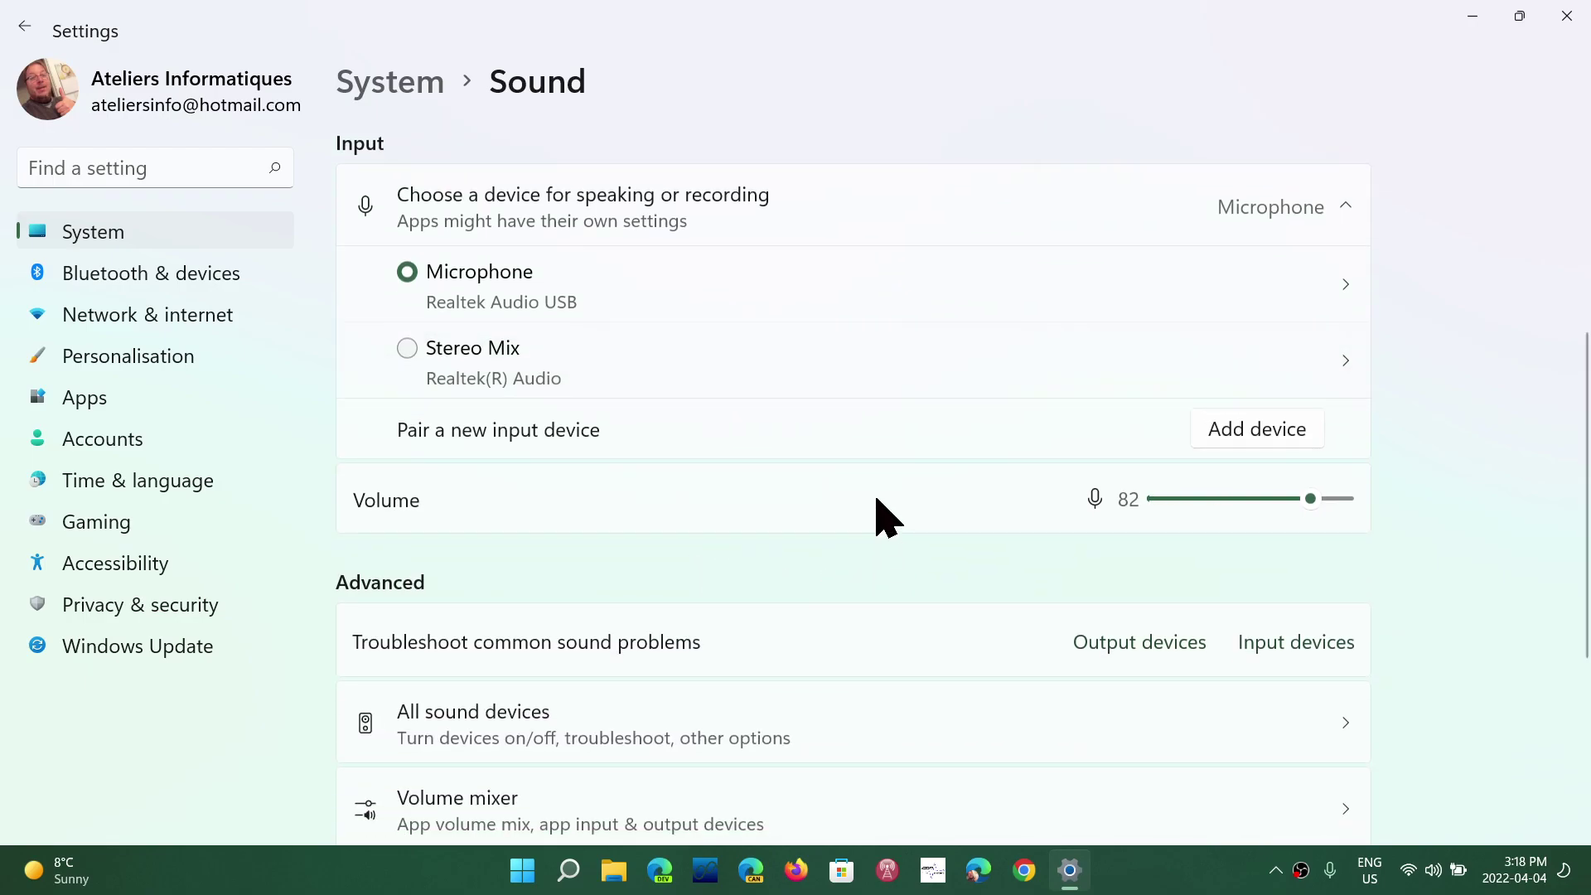
scroll(881, 263, up, 3)
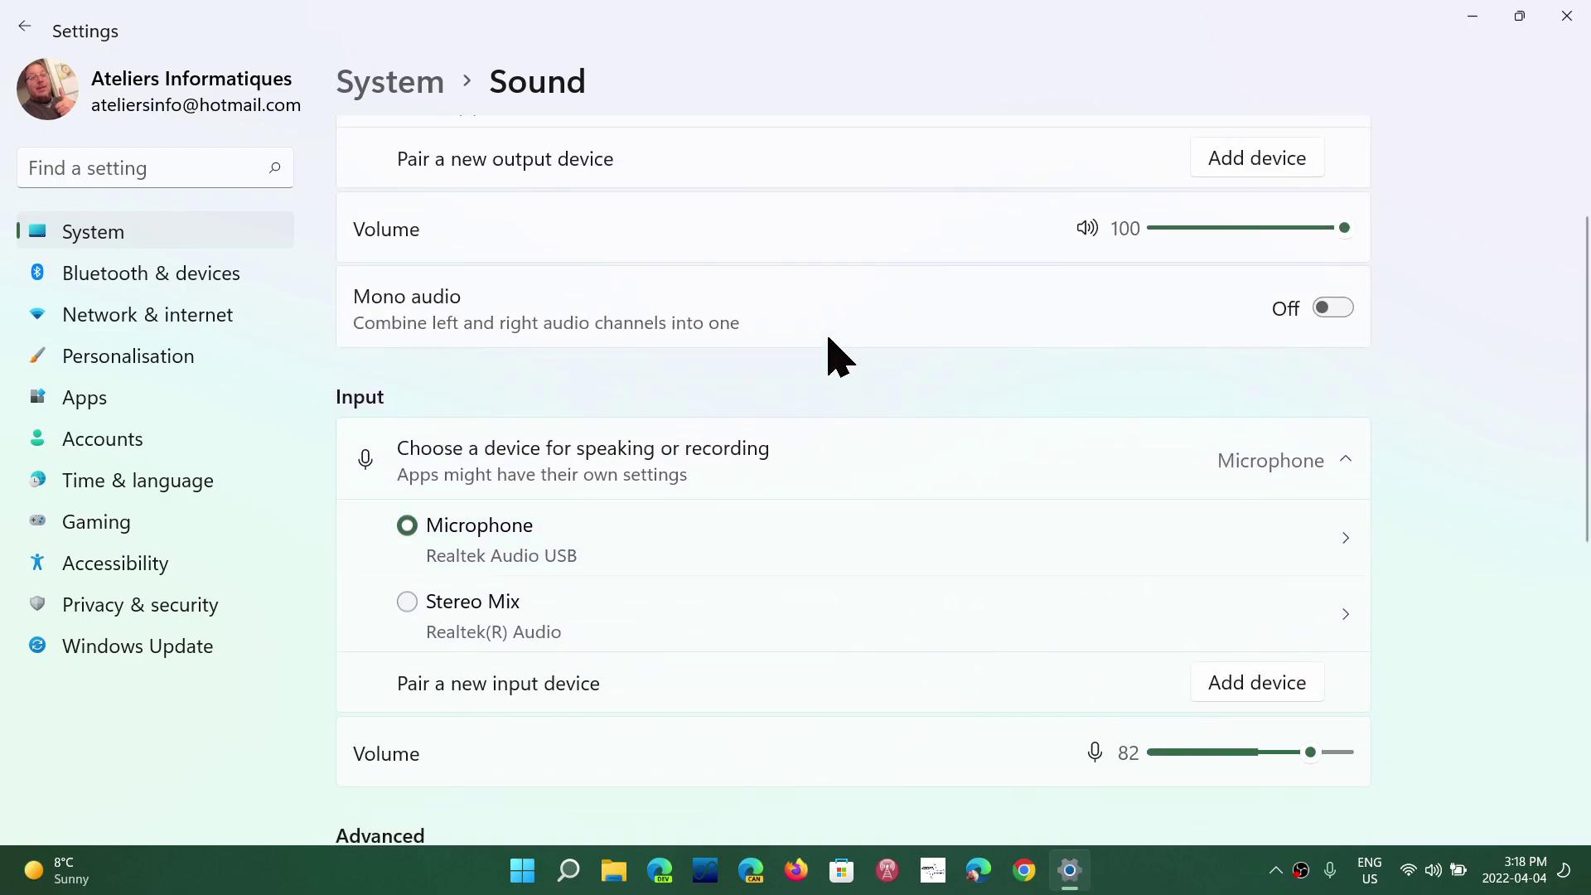
scroll(838, 361, up, 2)
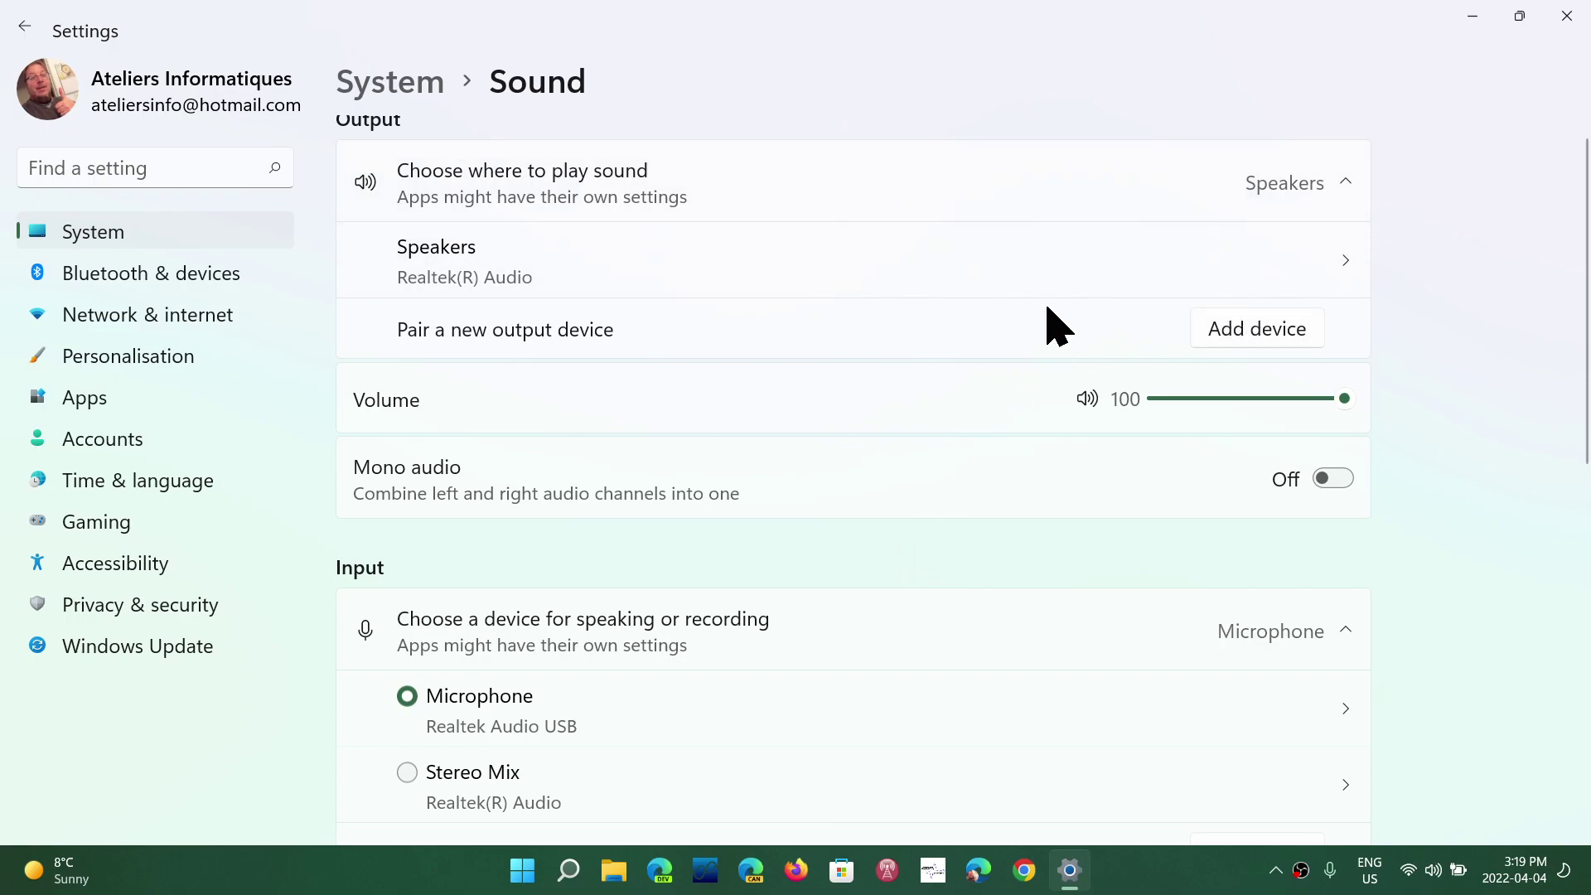
click(1253, 335)
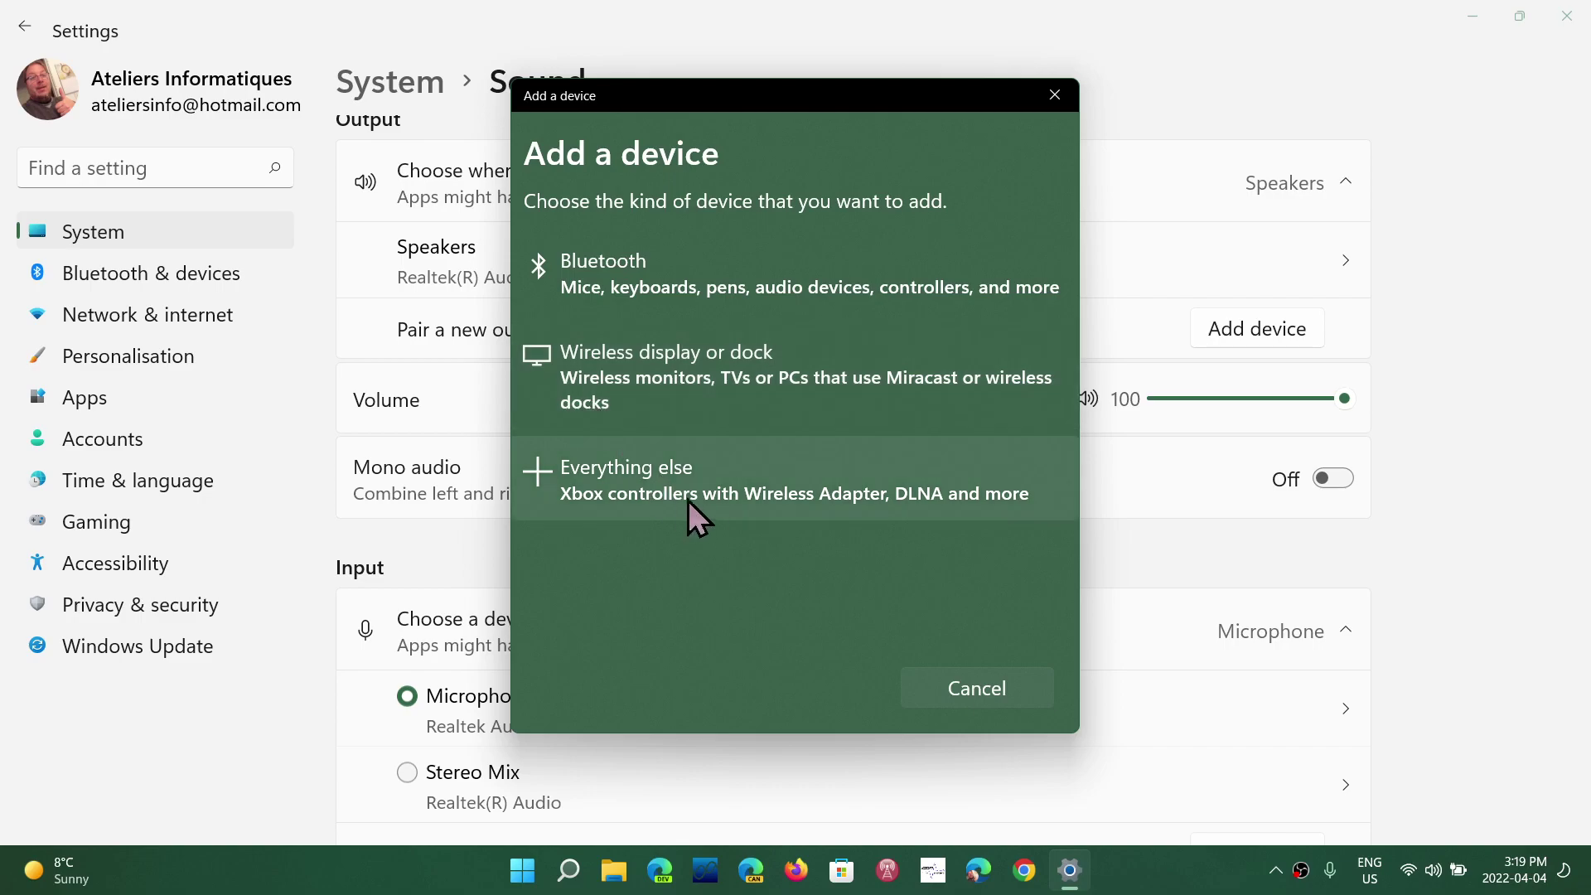
click(1053, 95)
Look over All sound devices, then return to Sound and open the Volume mixer.
scroll(903, 414, down, 6)
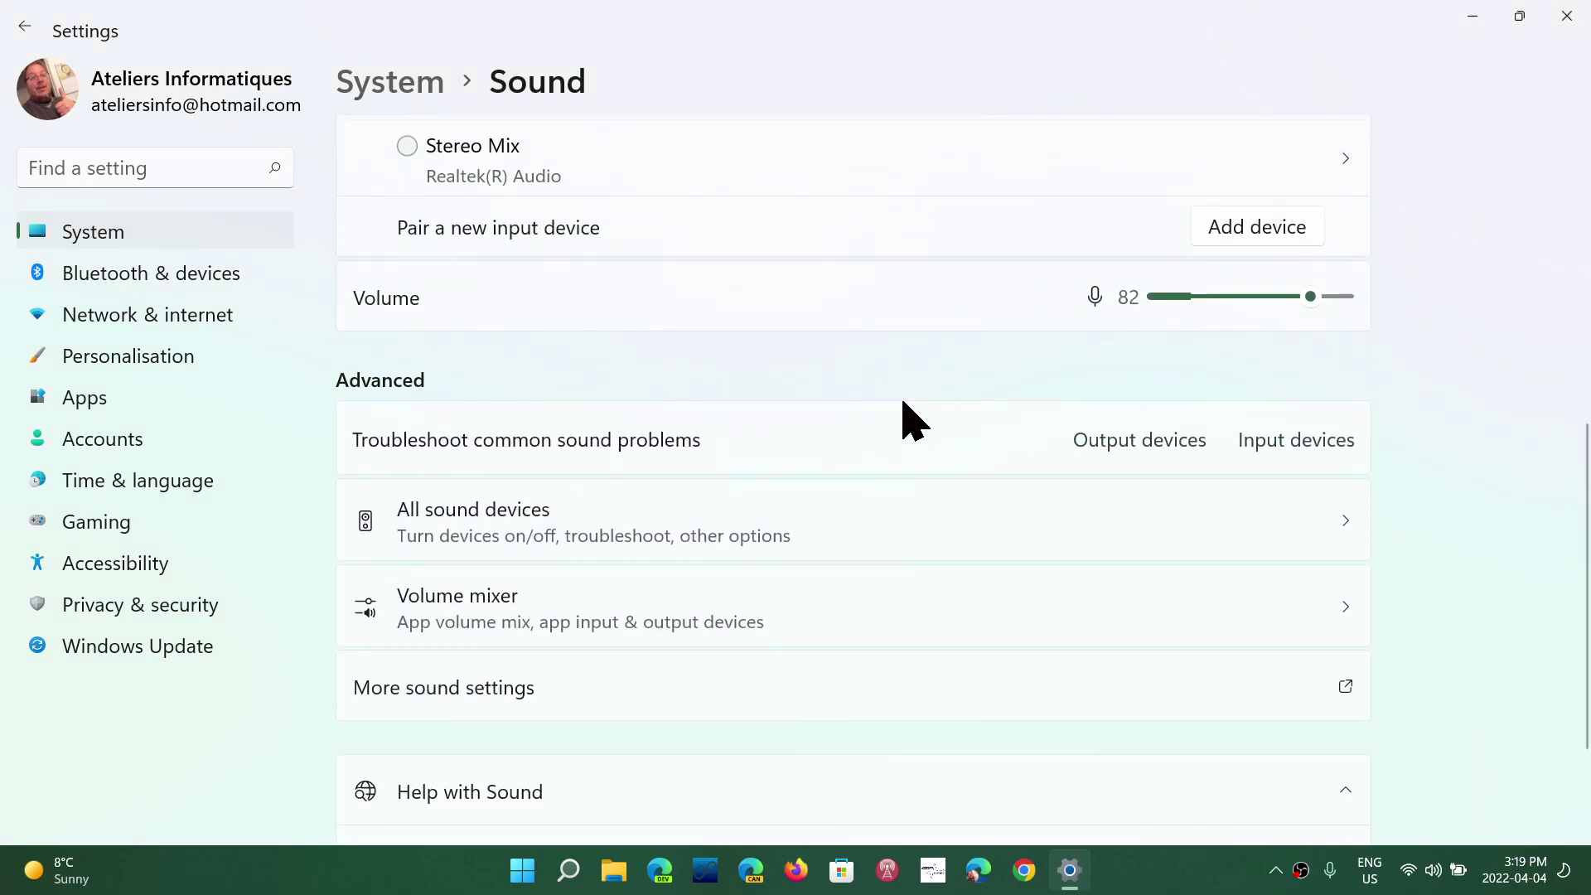
scroll(903, 404, down, 2)
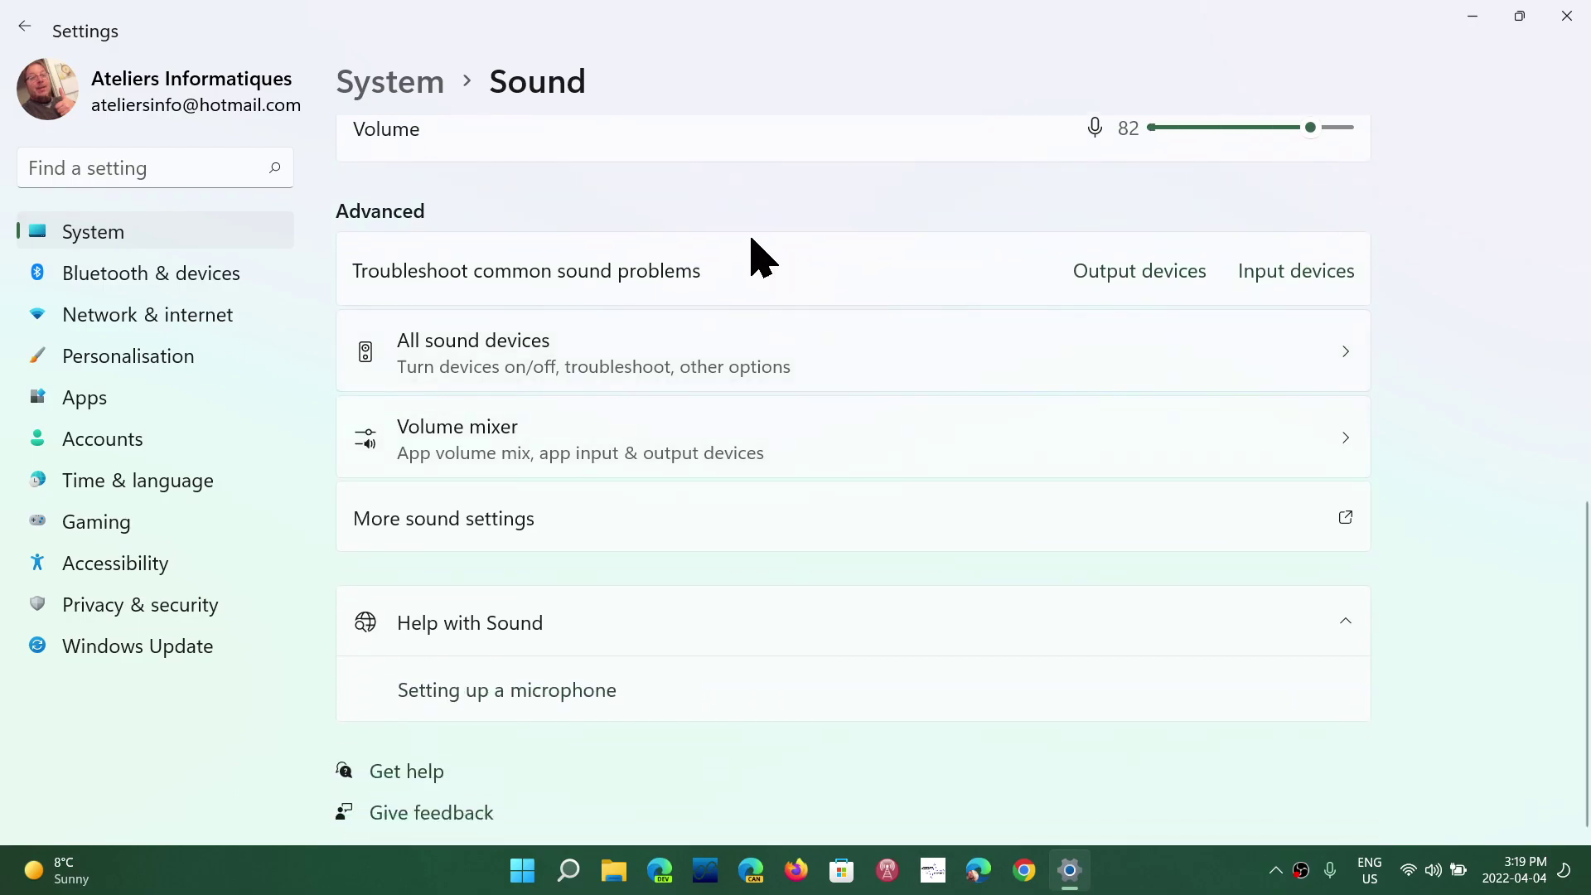
click(732, 349)
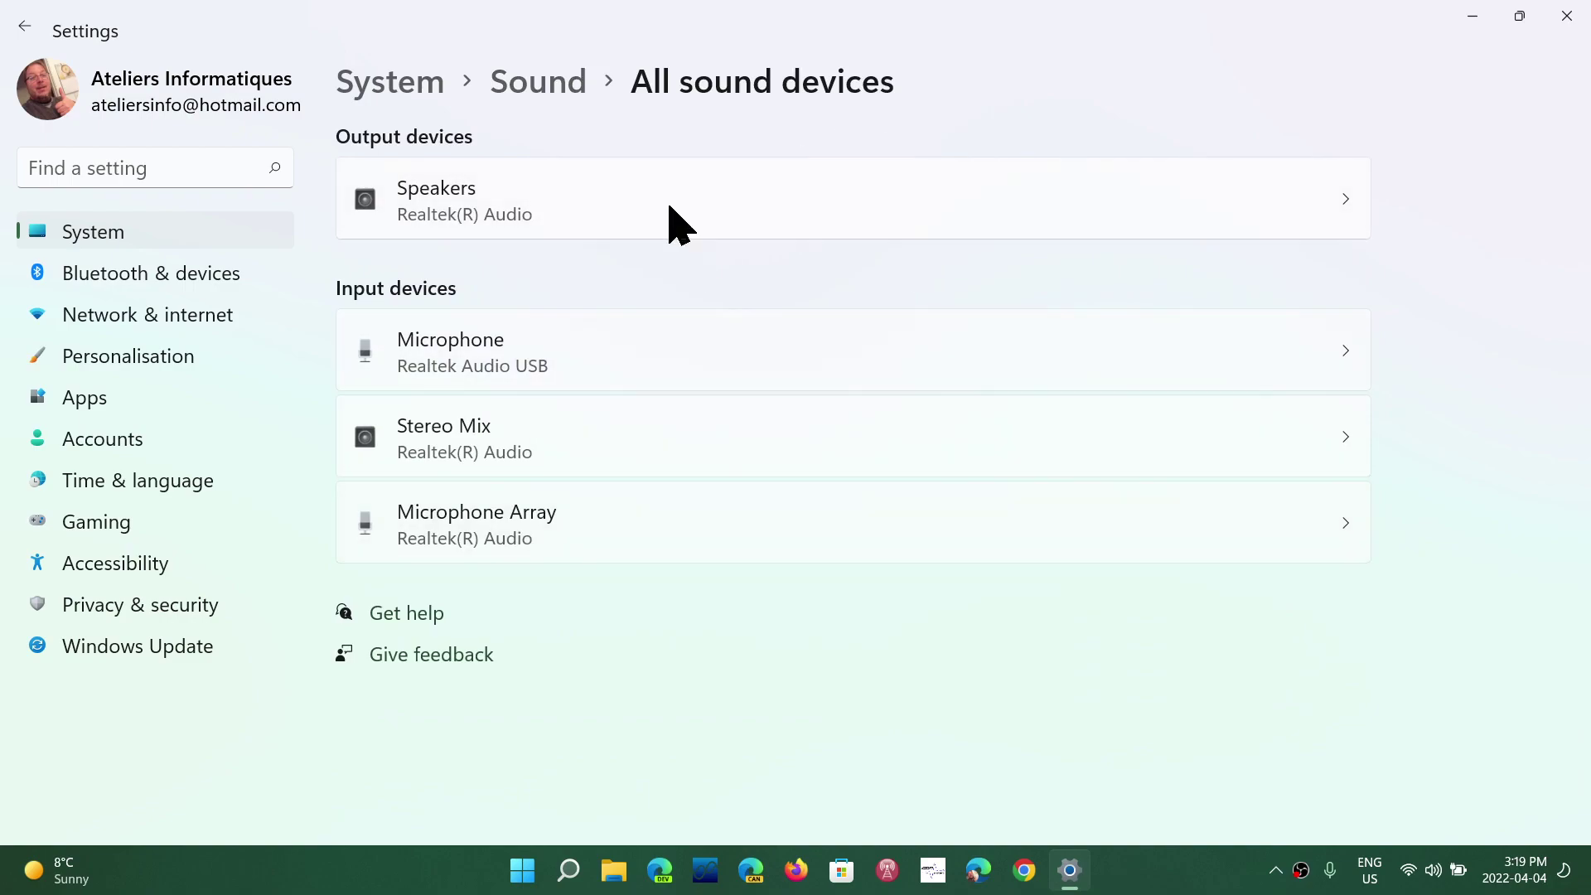
click(564, 93)
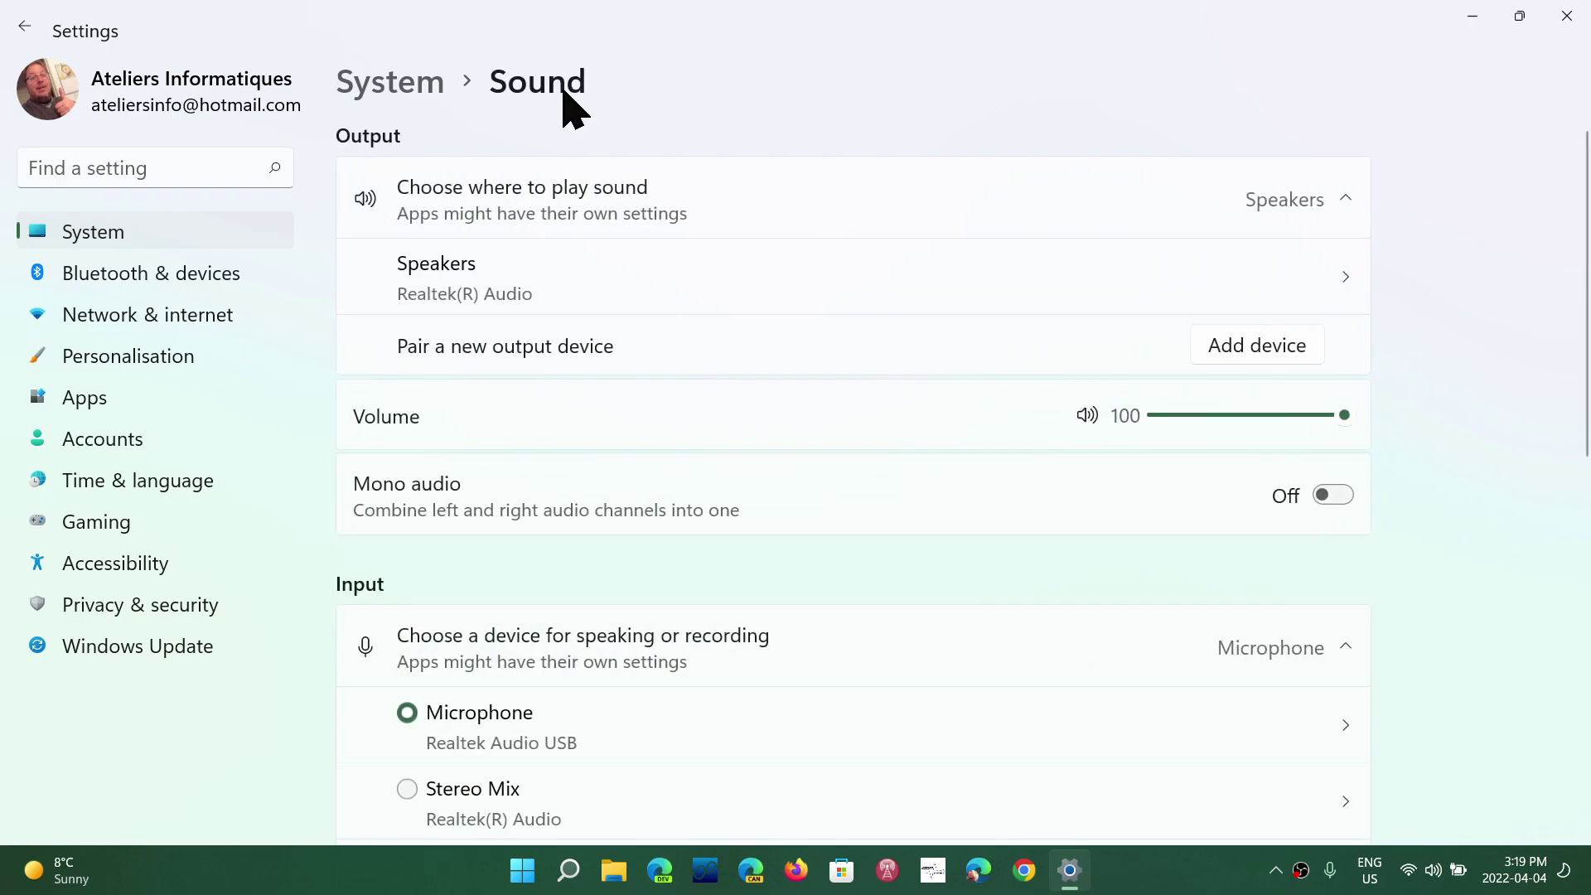
scroll(710, 479, down, 6)
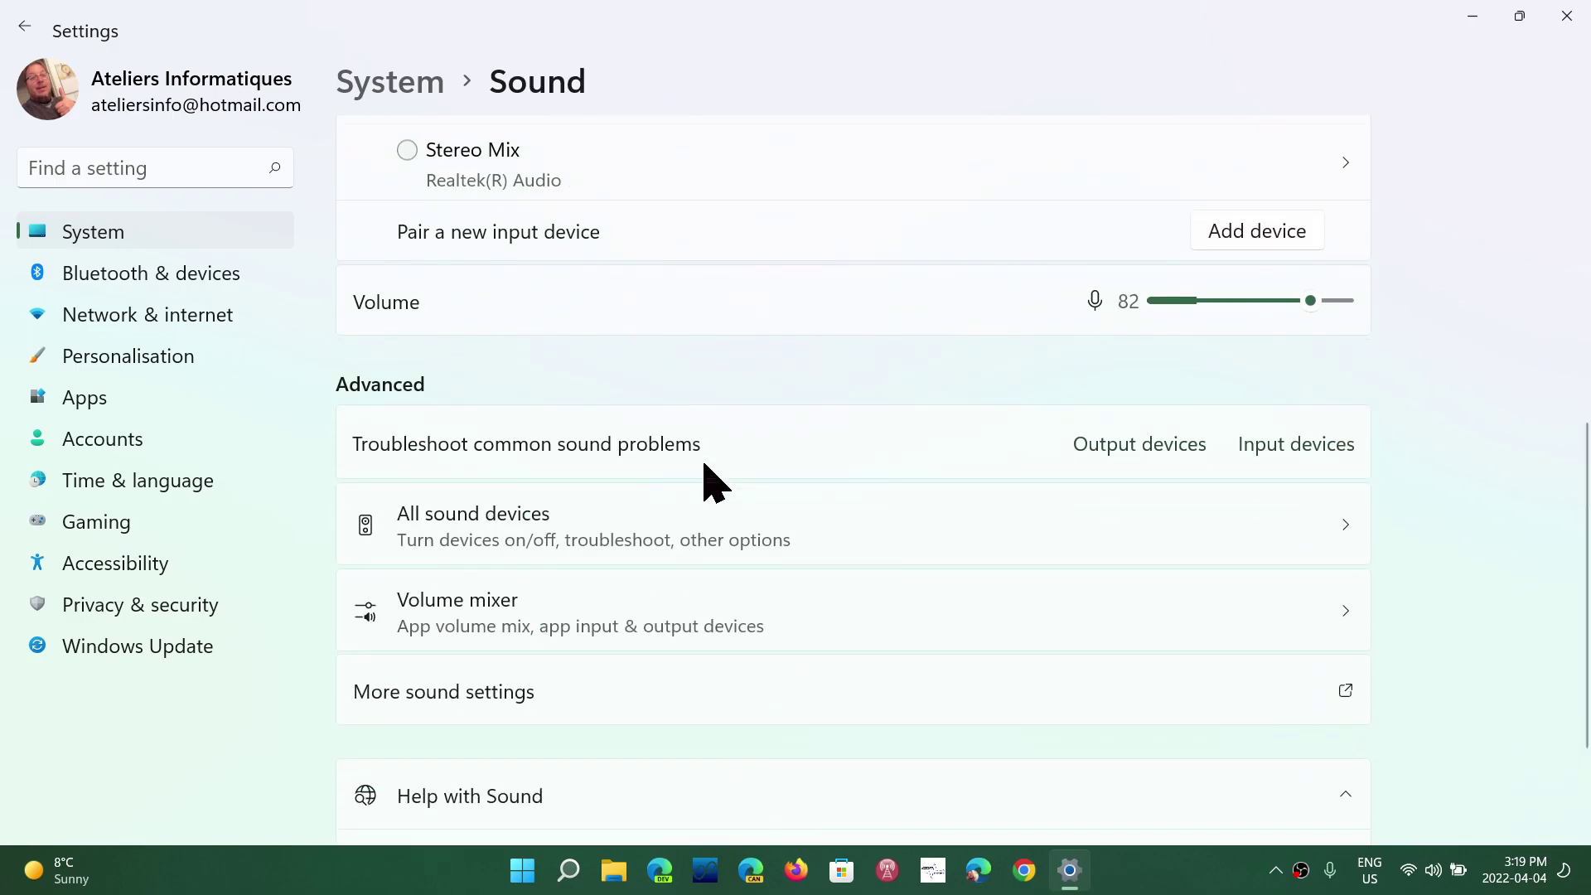
click(630, 641)
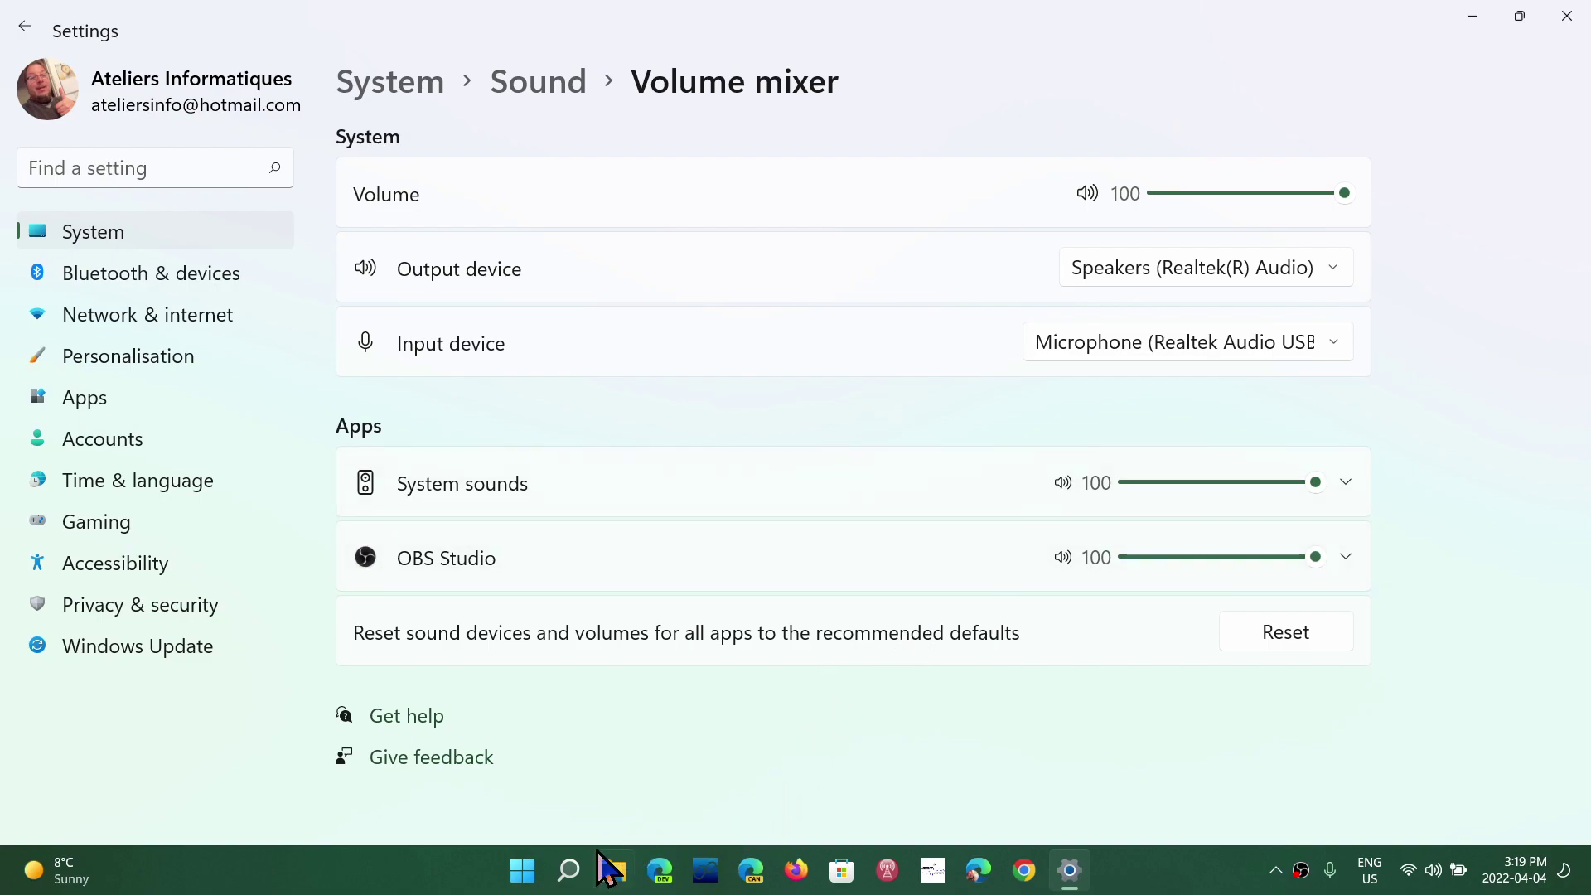
mouse_move(571, 877)
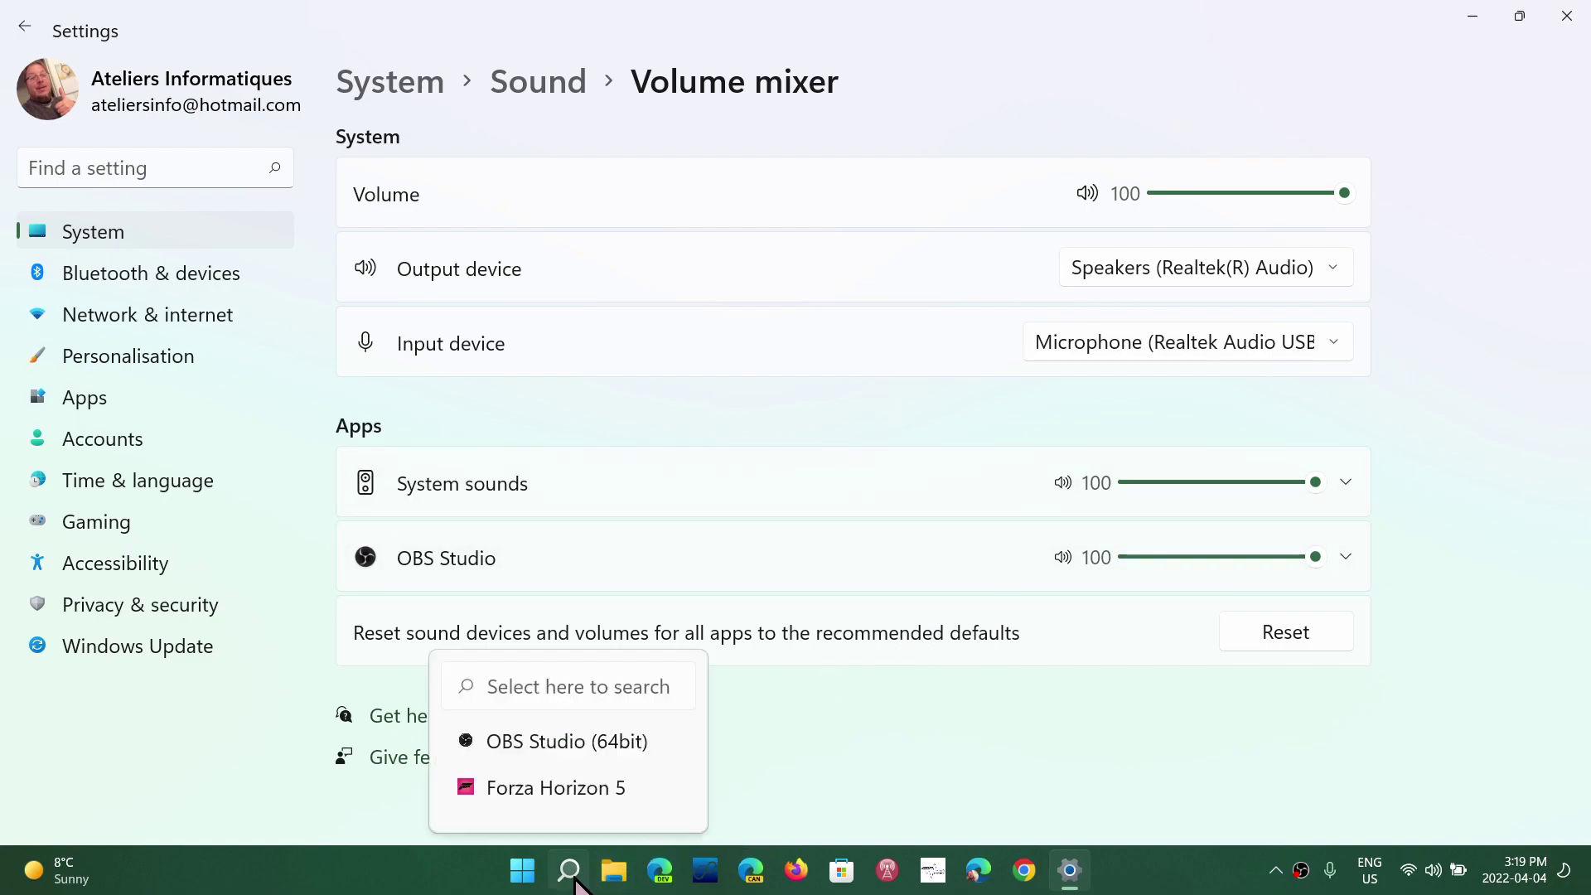
click(527, 89)
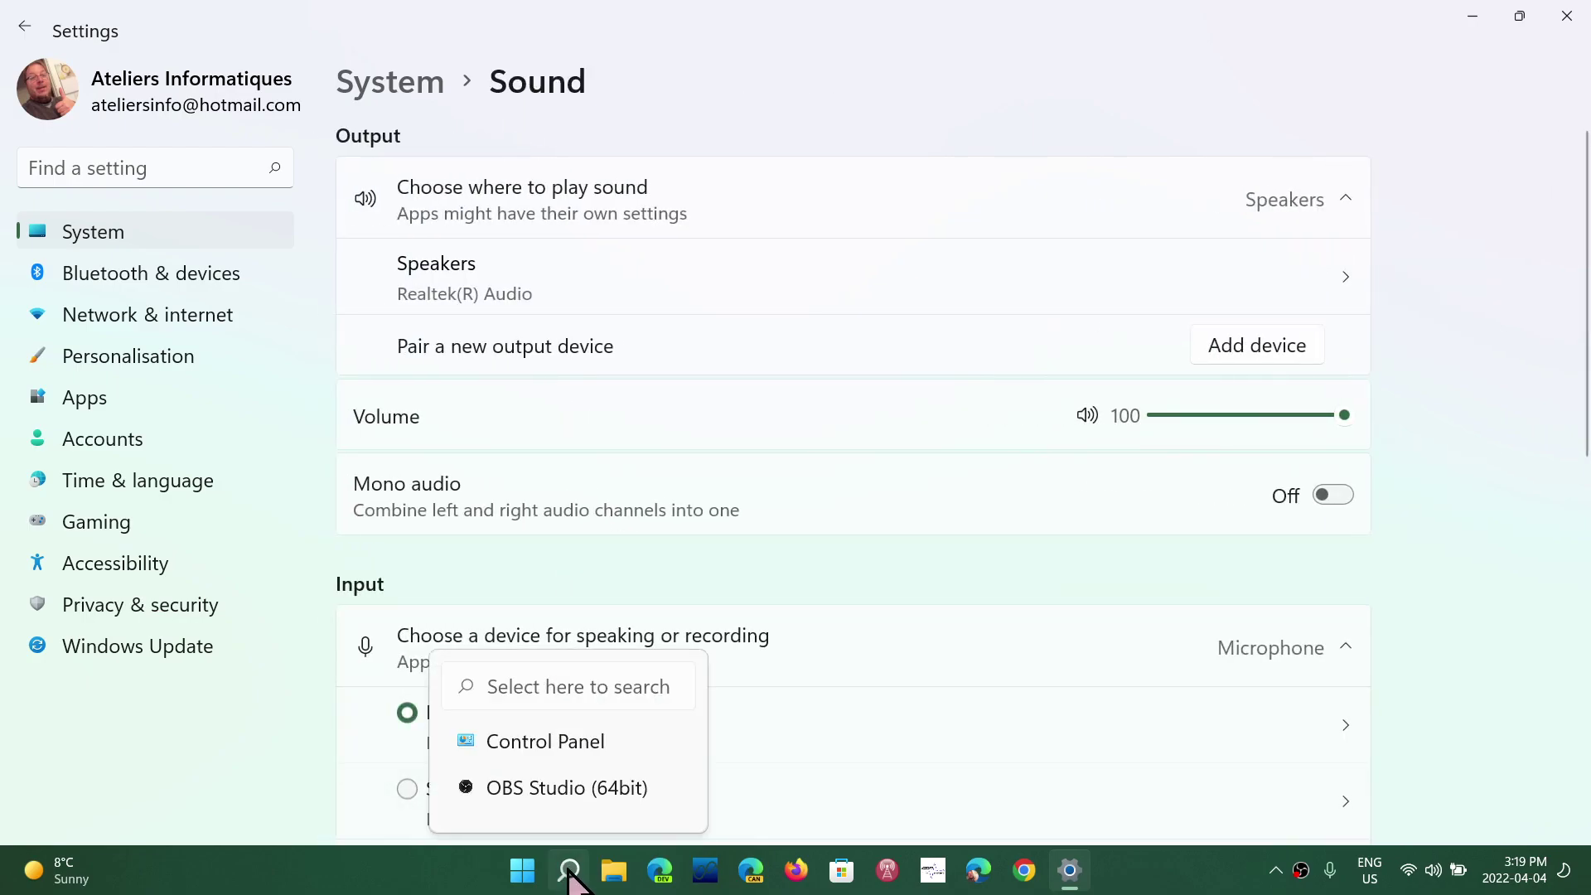
click(569, 872)
text(media)
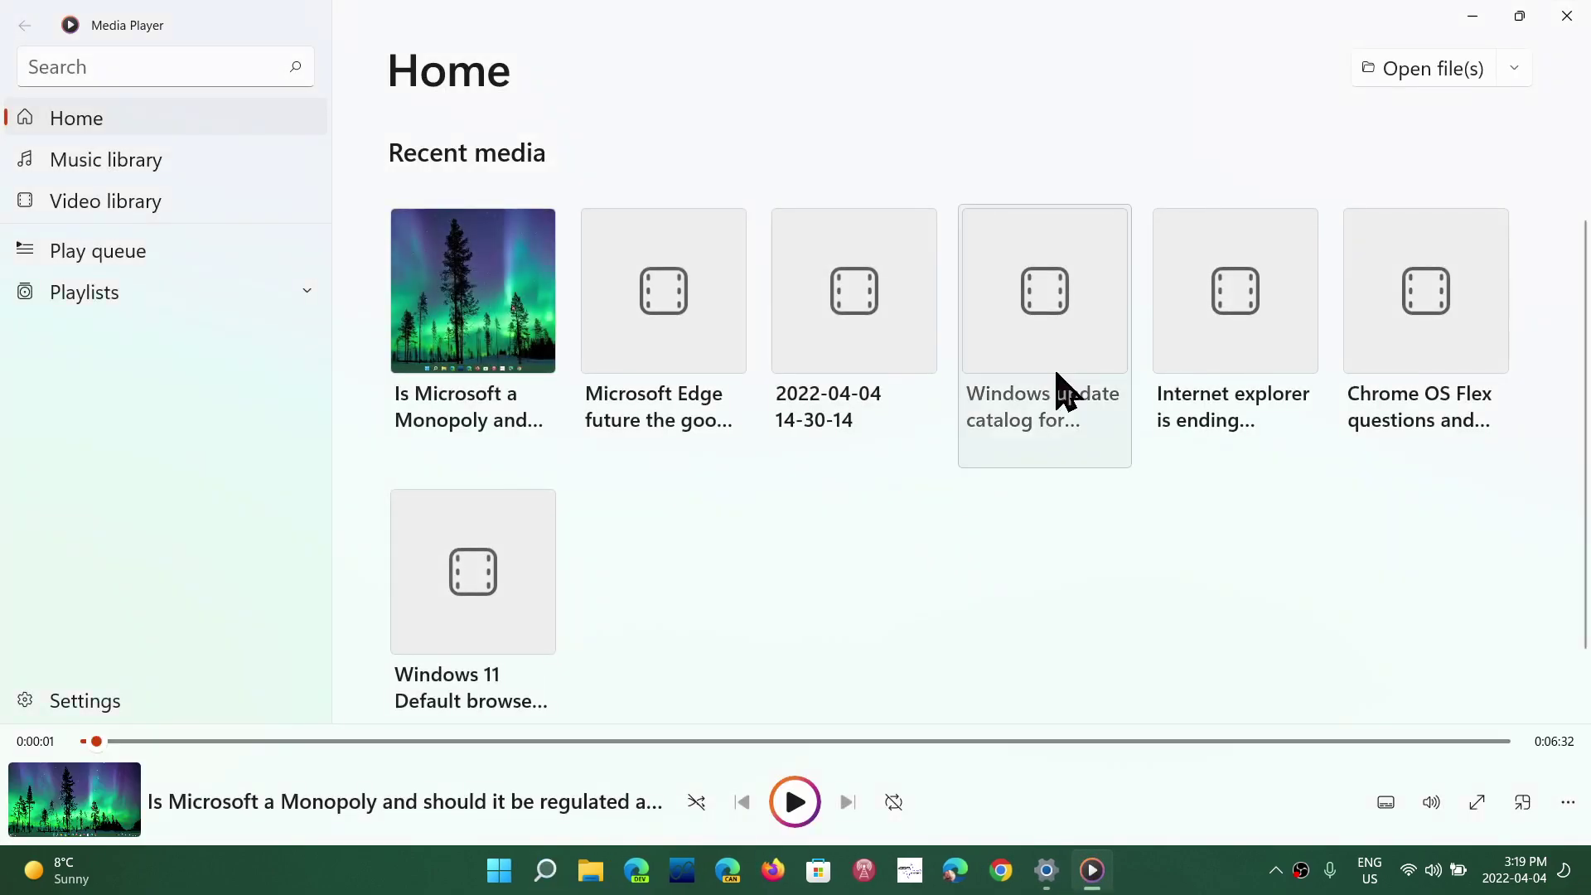
click(1465, 21)
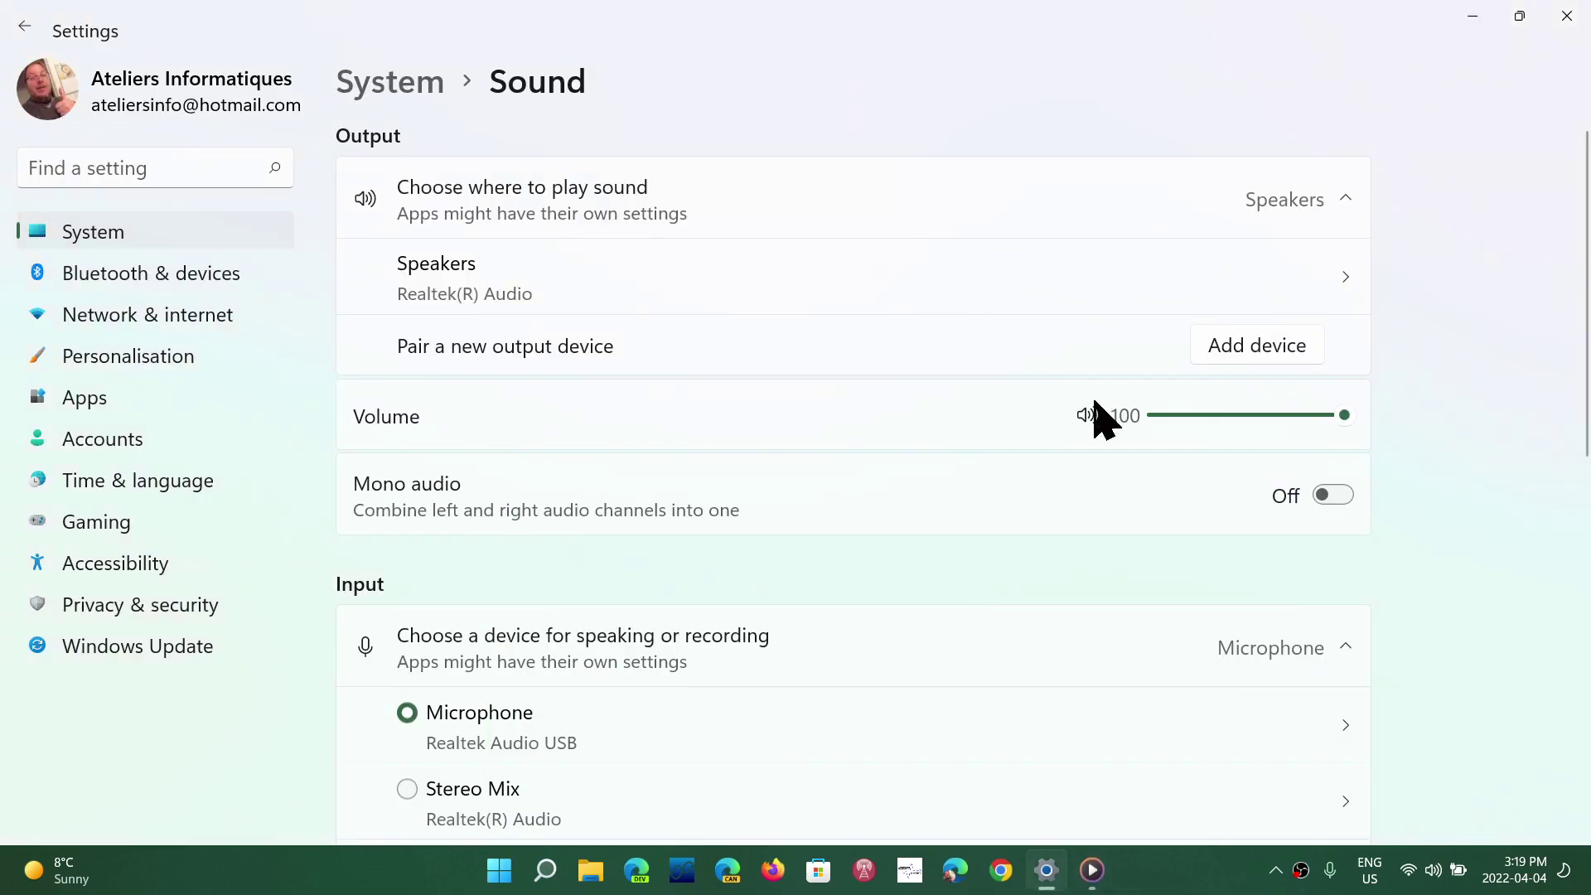
scroll(625, 659, down, 10)
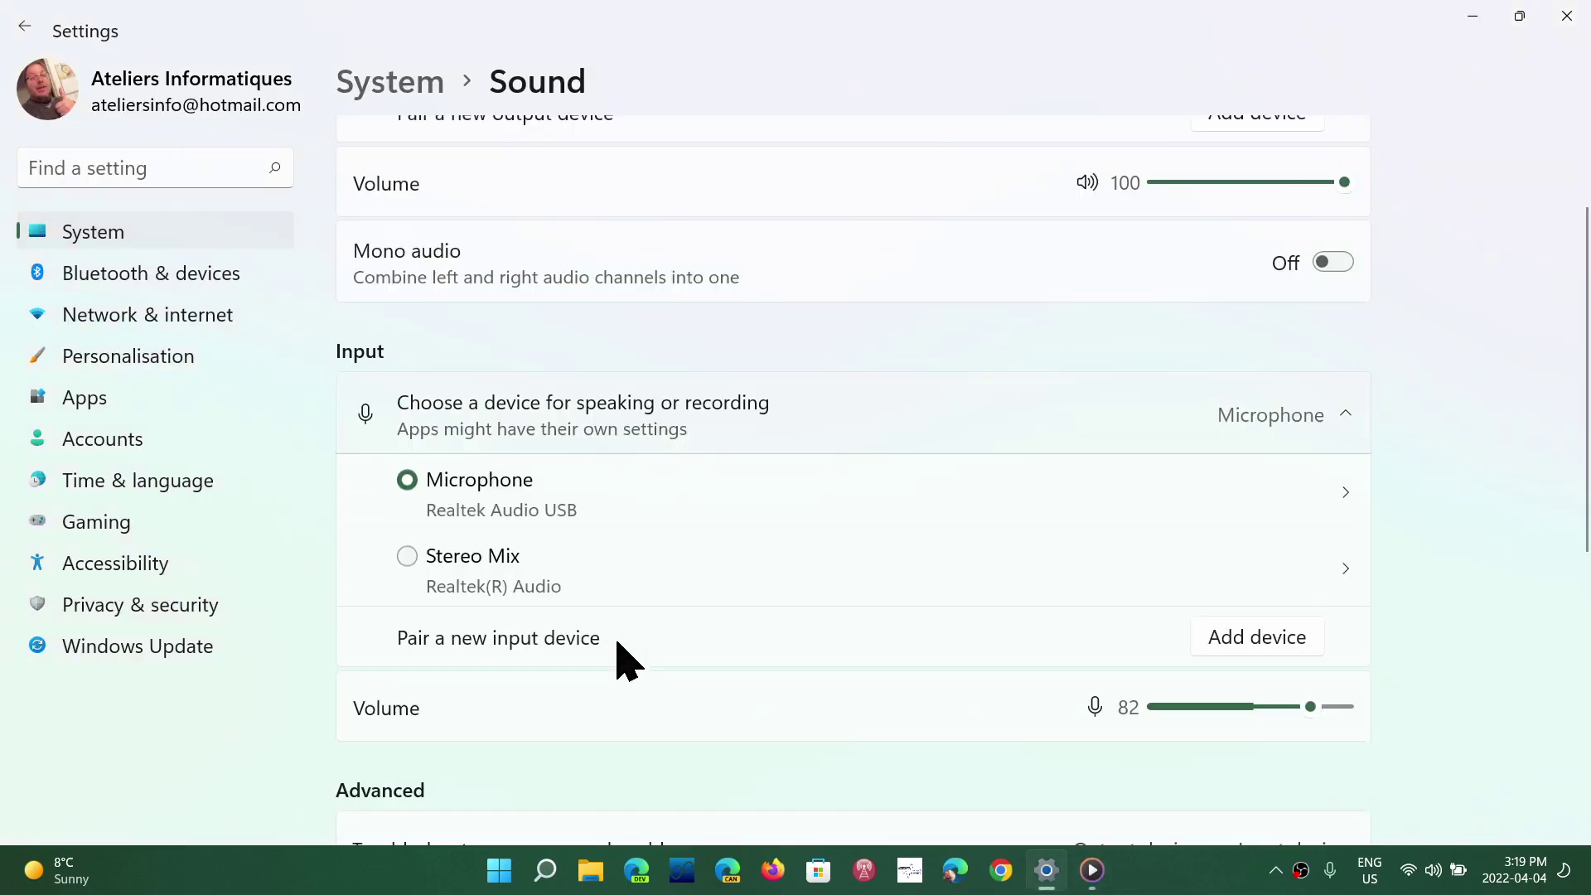
click(664, 434)
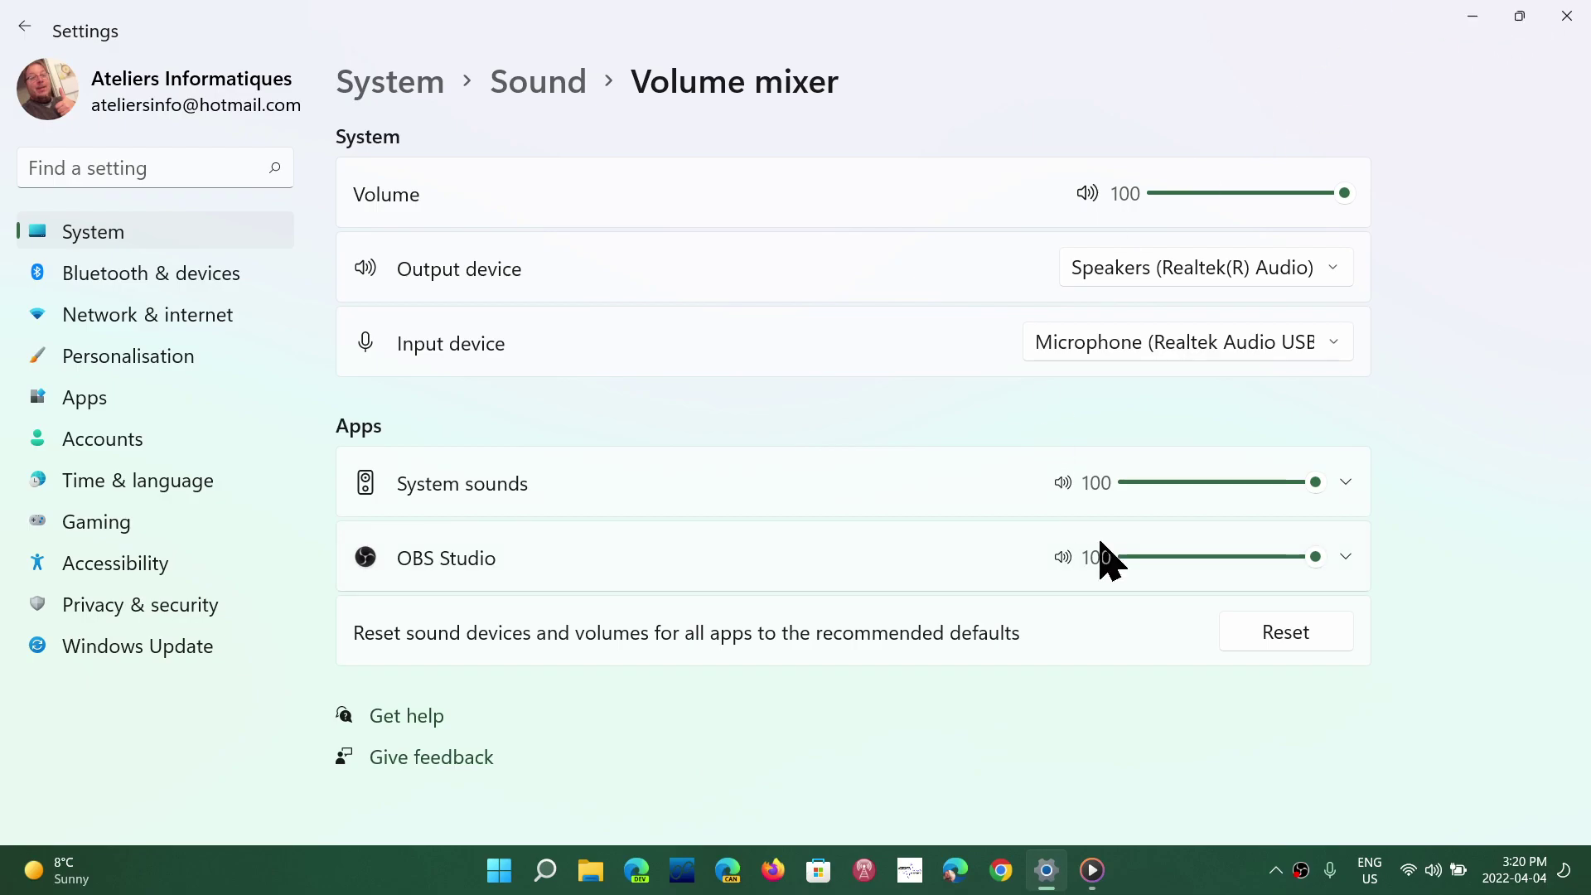
click(1094, 870)
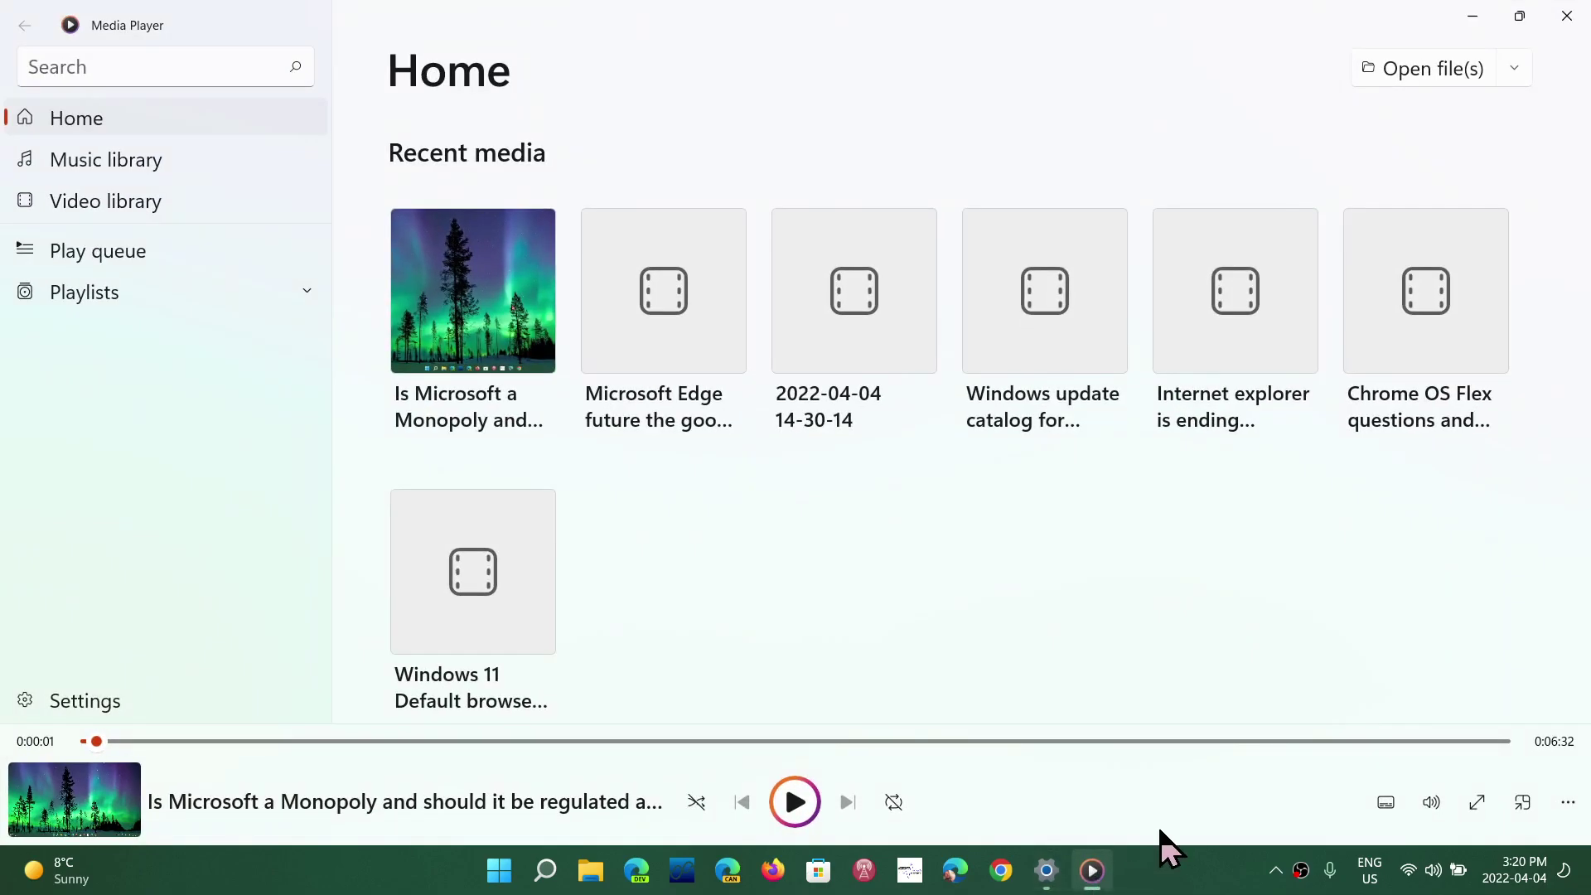
Close Settings, view the taskbar volume icon's sound shortcuts menu, then dismiss it.
click(1568, 16)
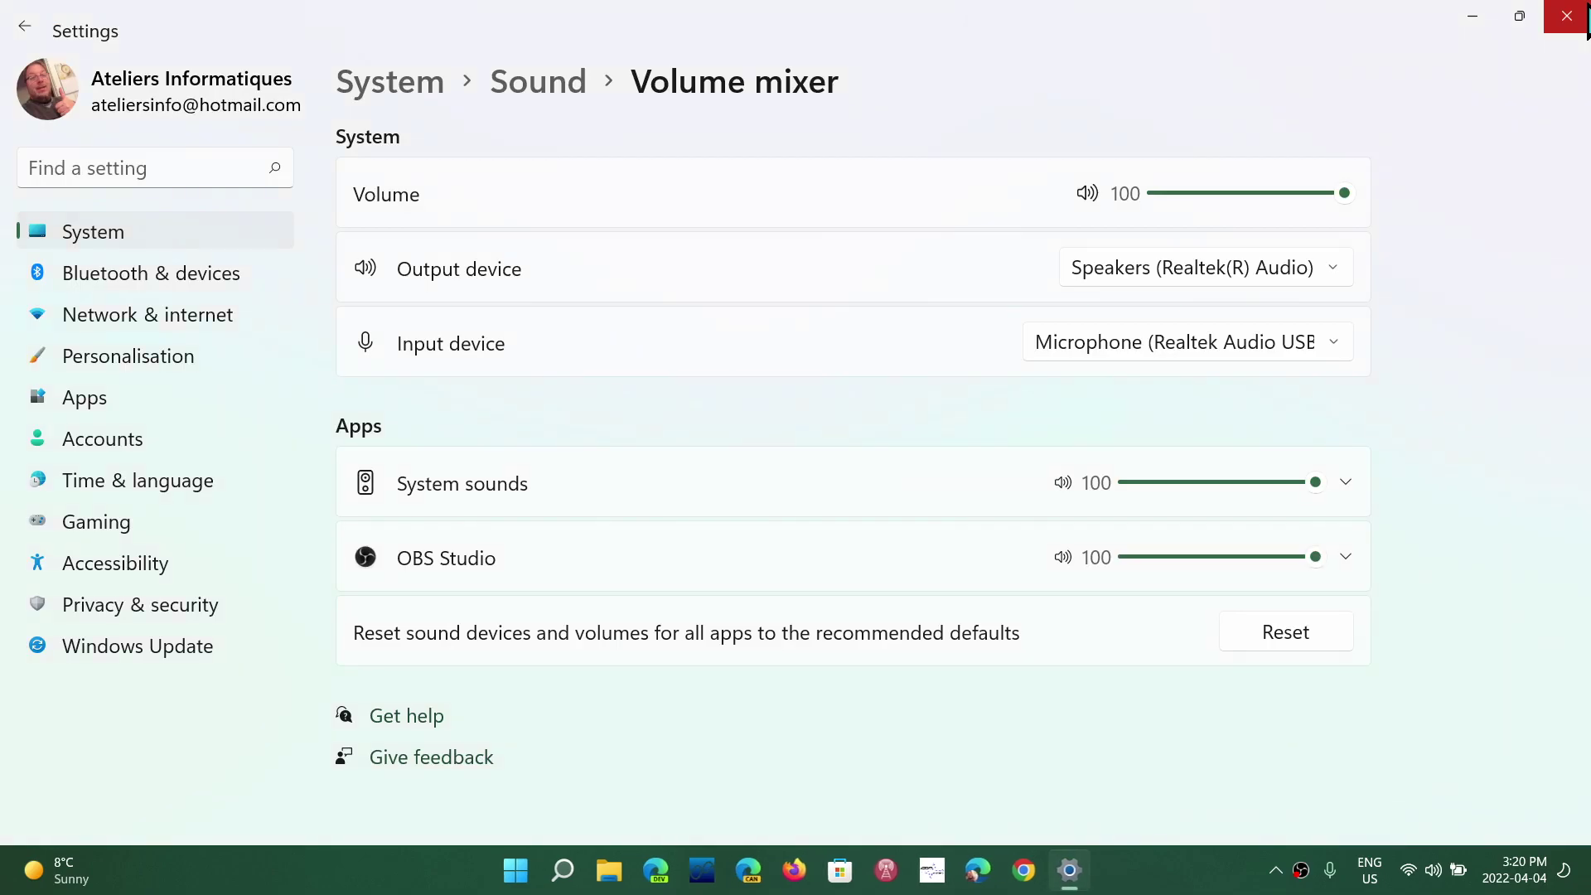
click(1568, 17)
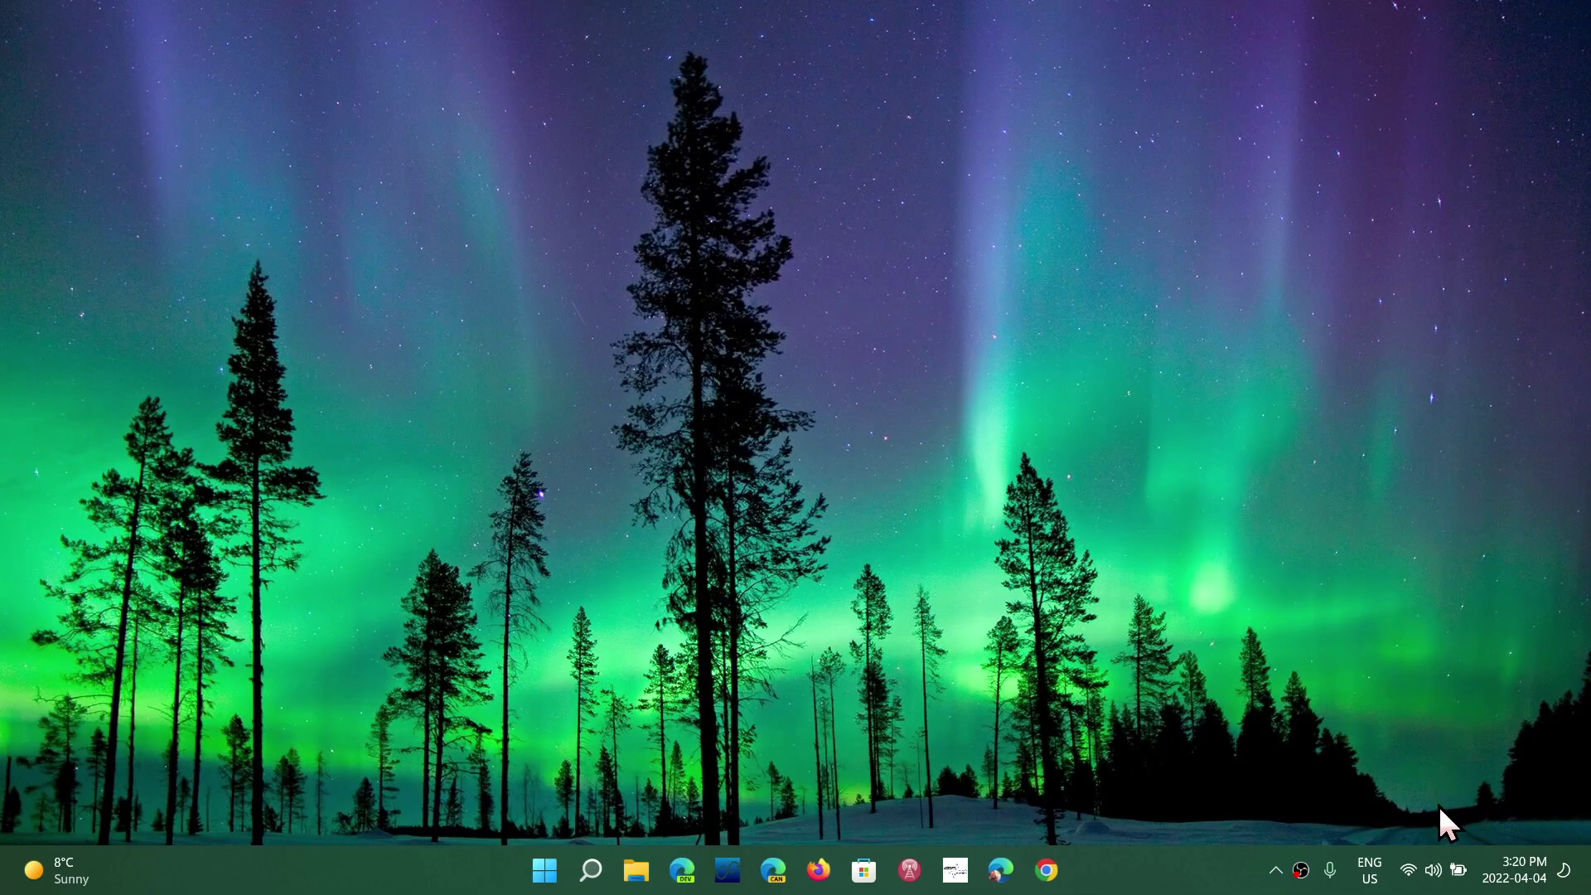
right_click(1439, 869)
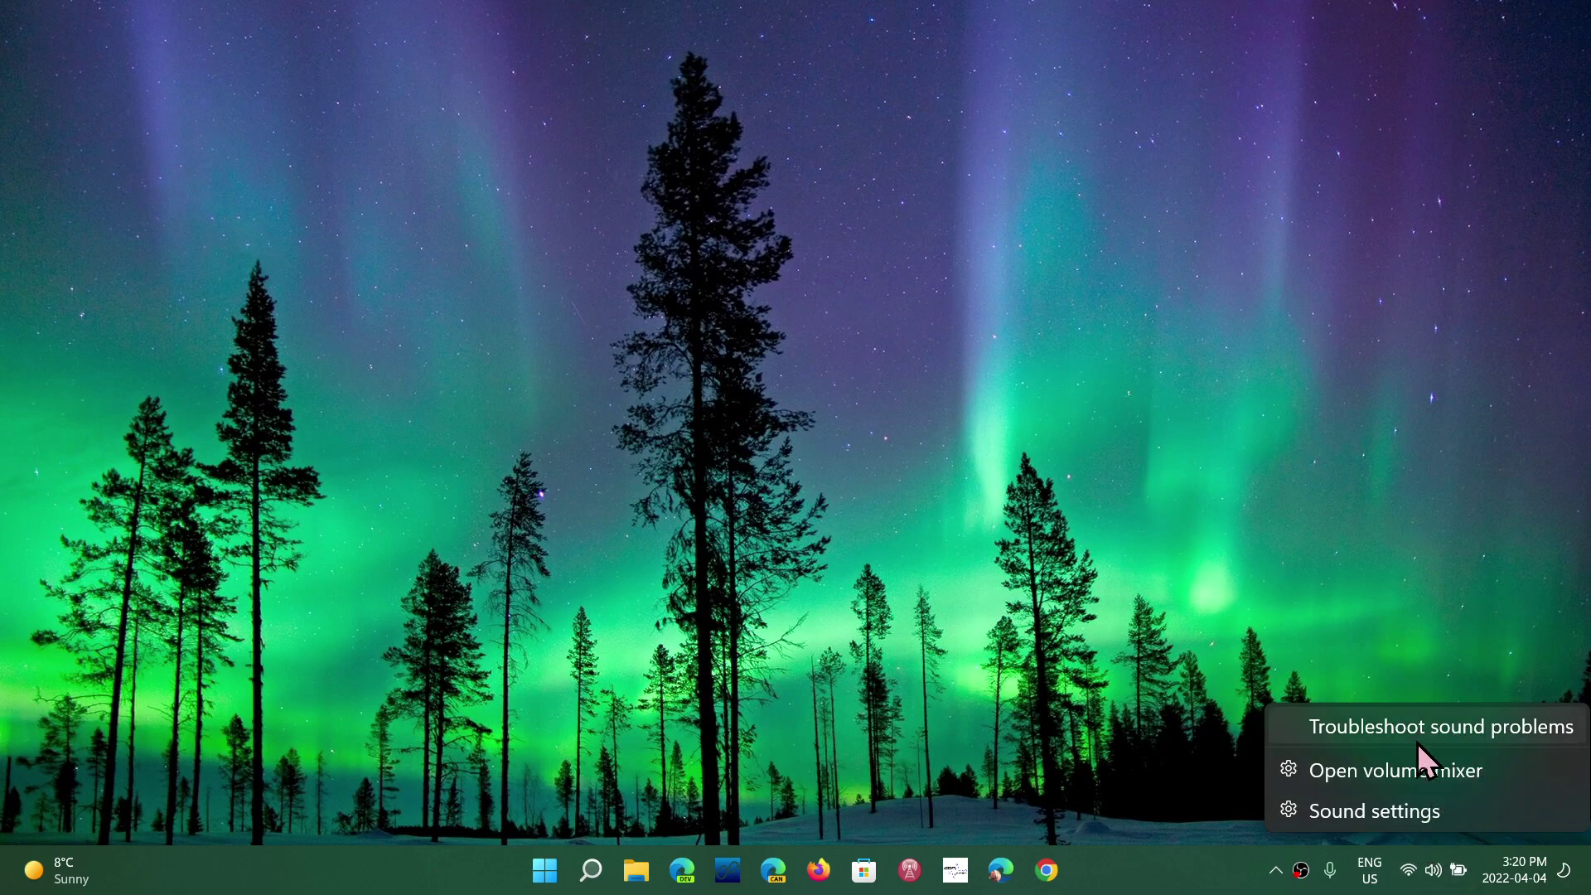
click(1357, 612)
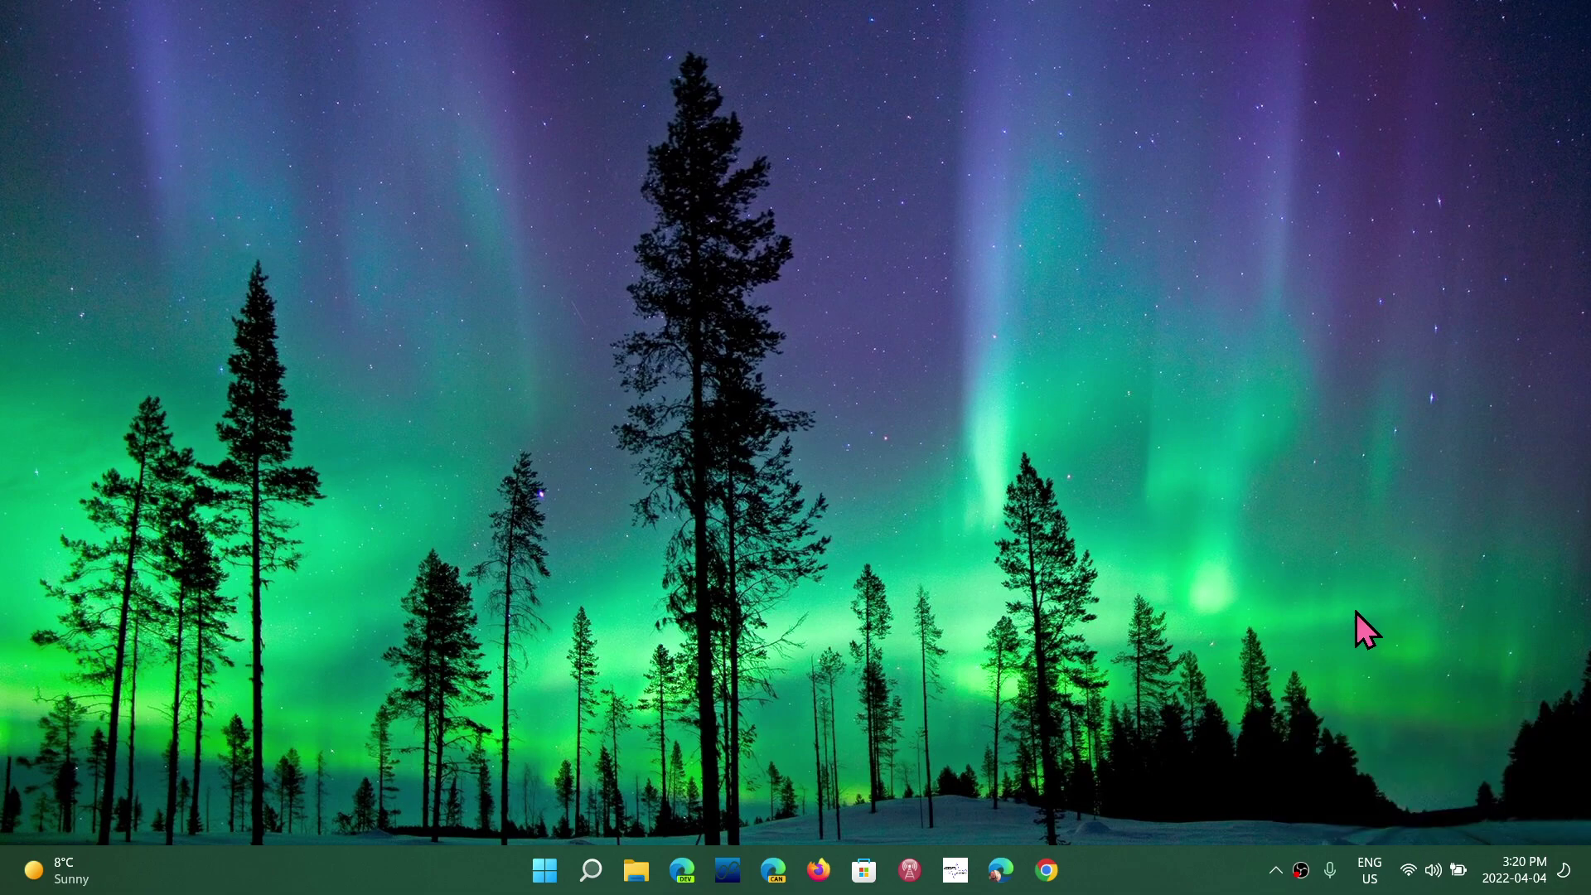
click(1436, 870)
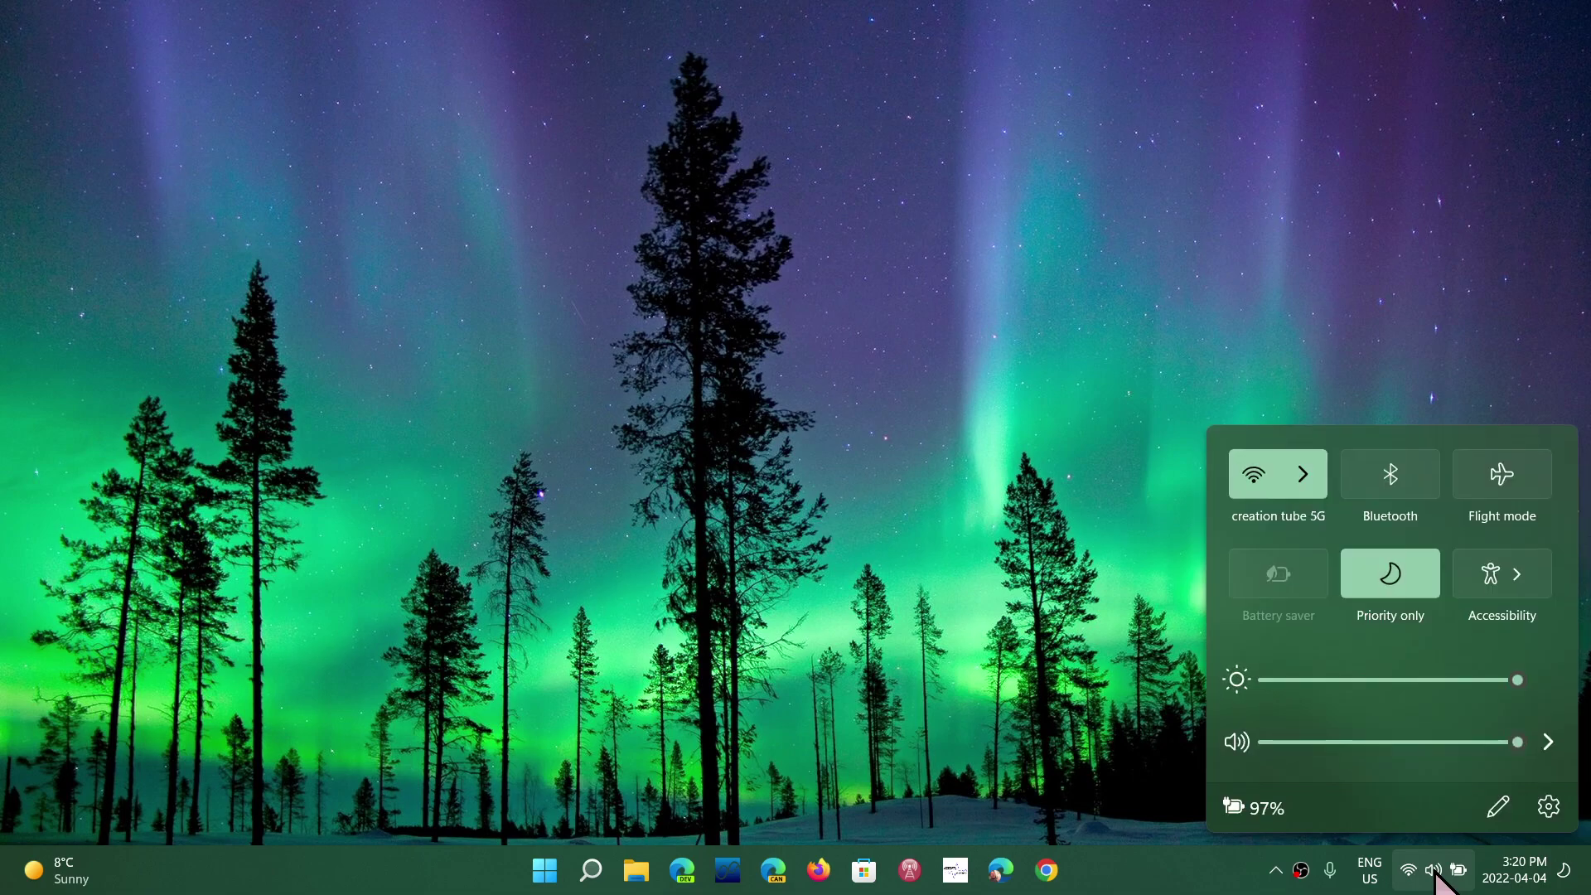
click(1548, 743)
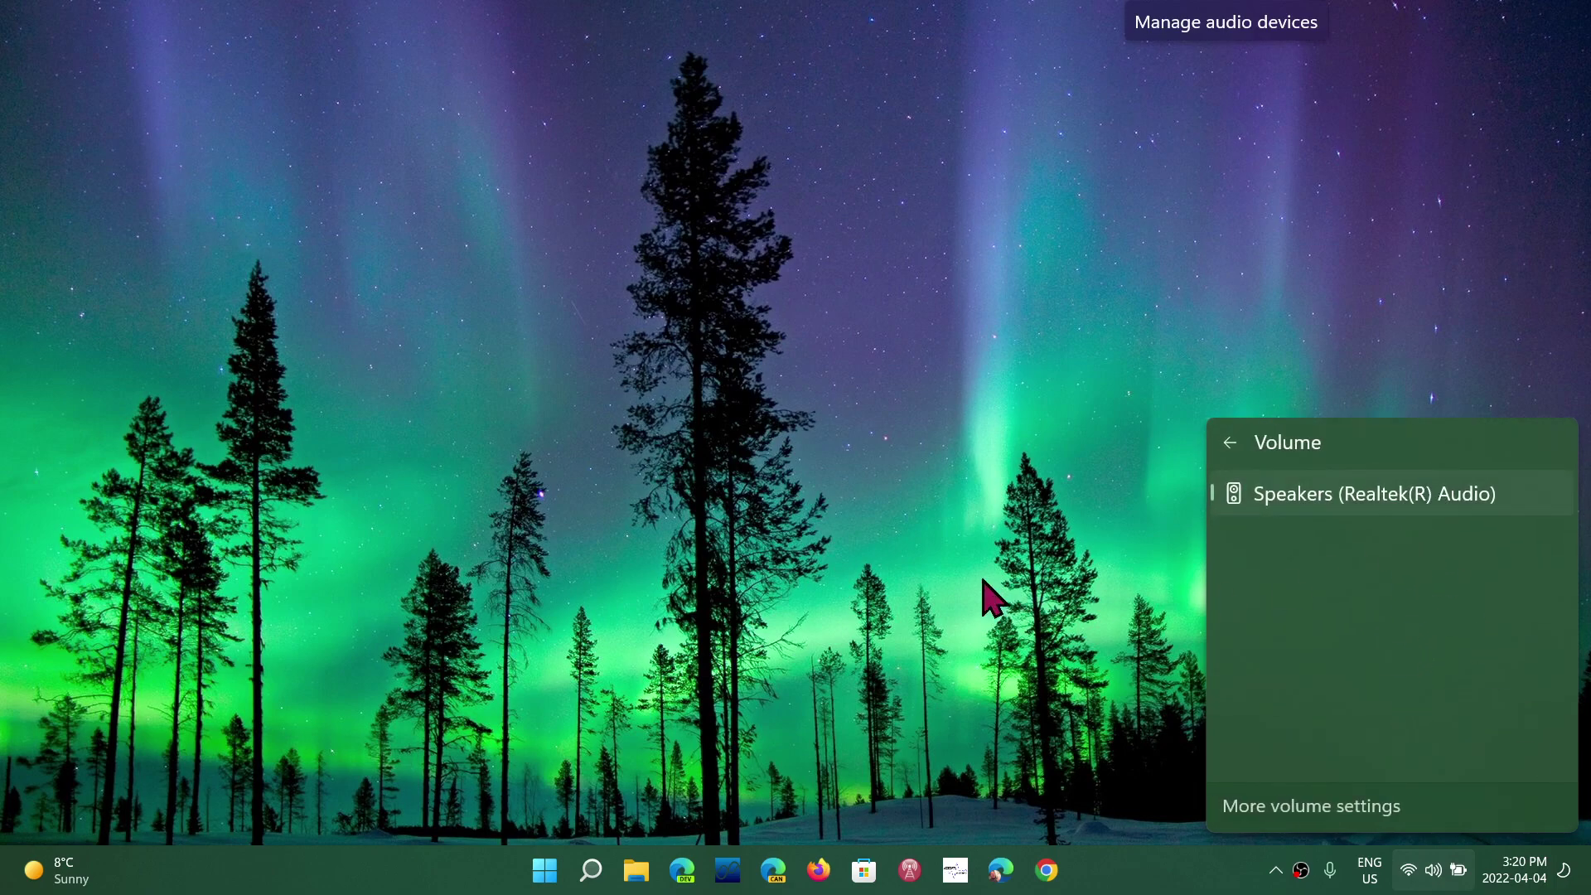
click(922, 547)
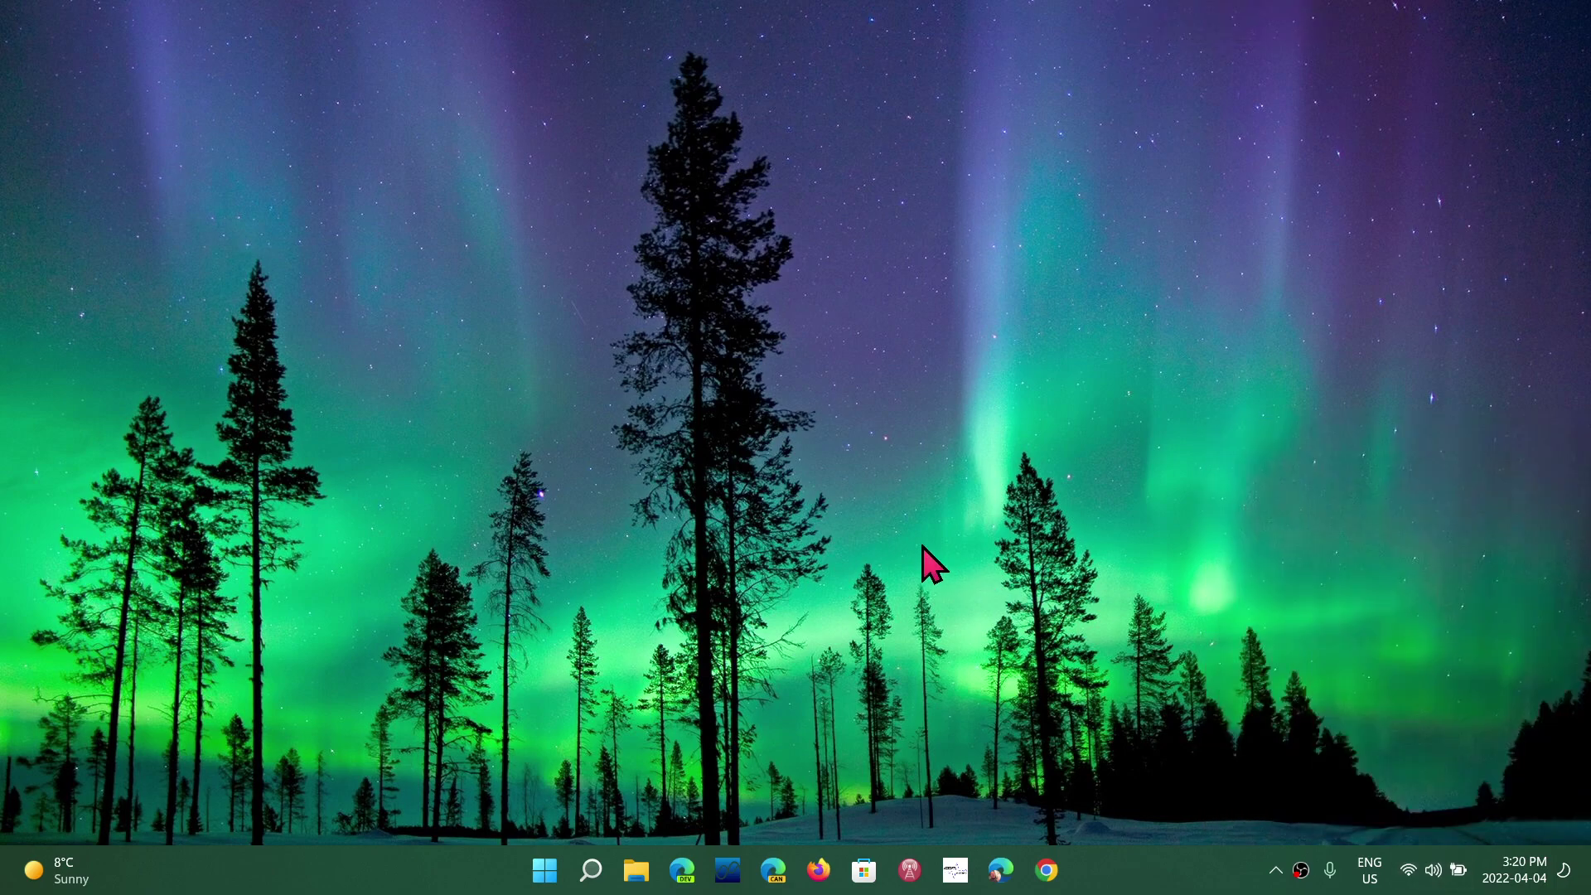